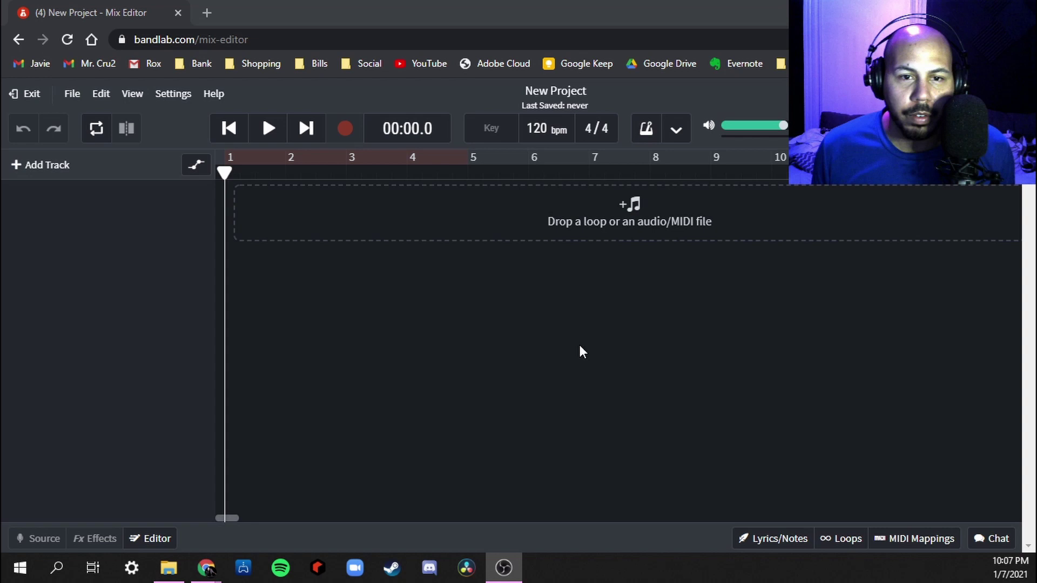
Step: Open the loop library through Add Track's Browse Loops option
{"action": "left_click", "coordinate": [22, 167]}
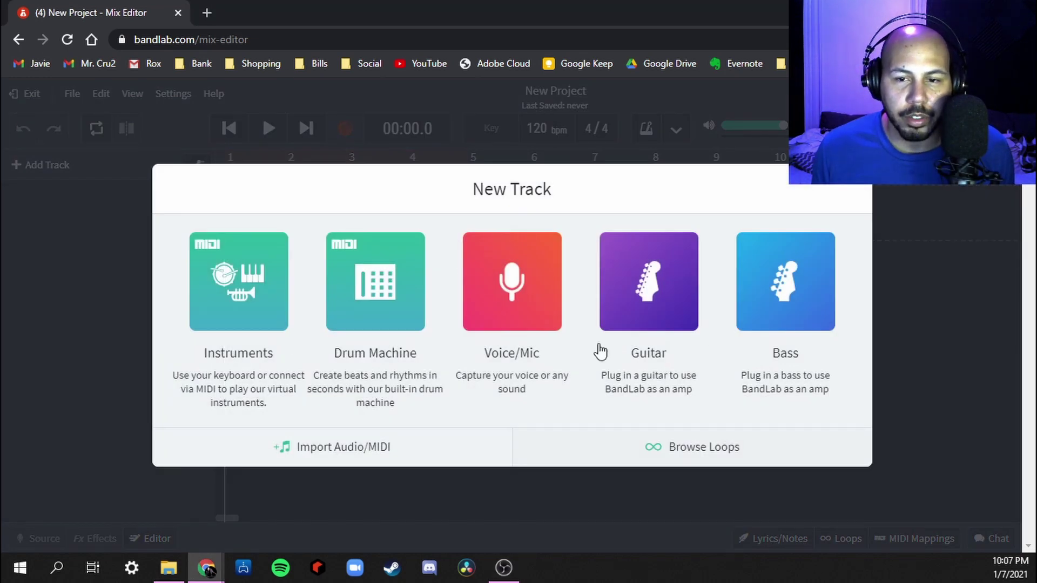
{"action": "left_click", "coordinate": [675, 450]}
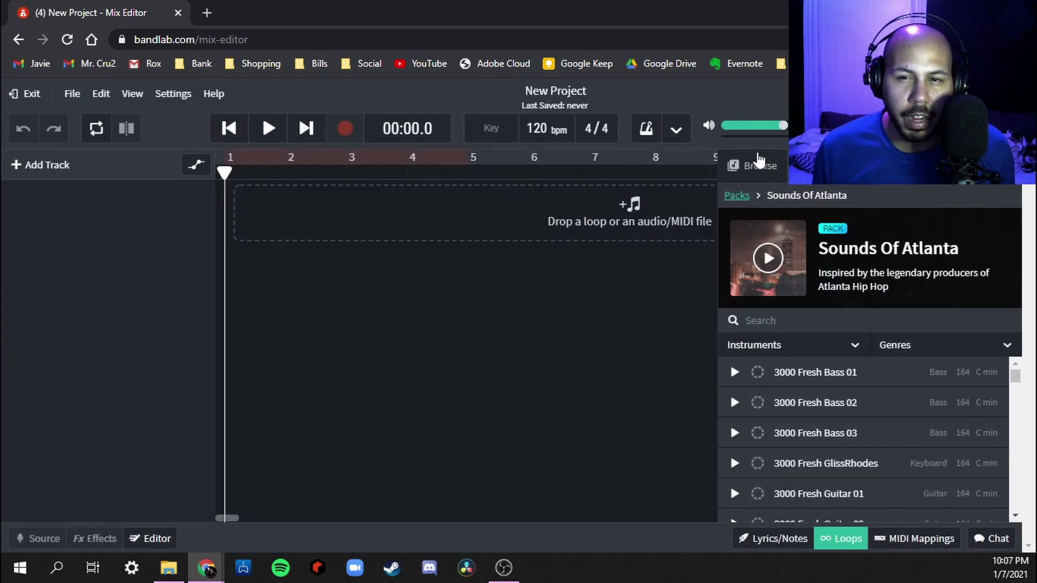
{"action": "left_click", "coordinate": [761, 166]}
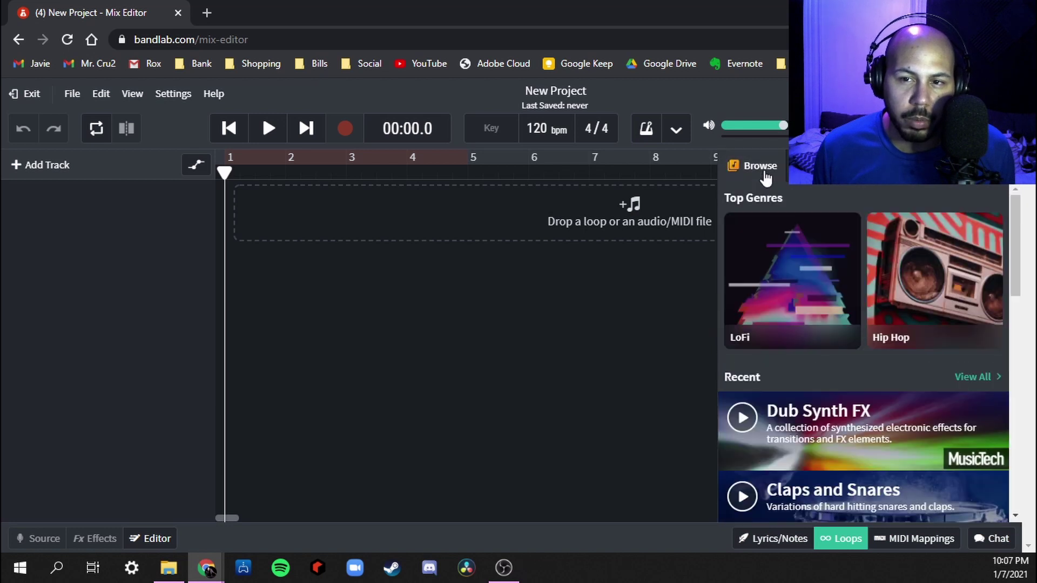
Step: Show the full list of loop packs and check its Genres and Characters filters
{"action": "scroll", "coordinate": [834, 362], "scroll_direction": "down", "scroll_amount": 5}
{"action": "scroll", "coordinate": [818, 331], "scroll_direction": "down", "scroll_amount": 7}
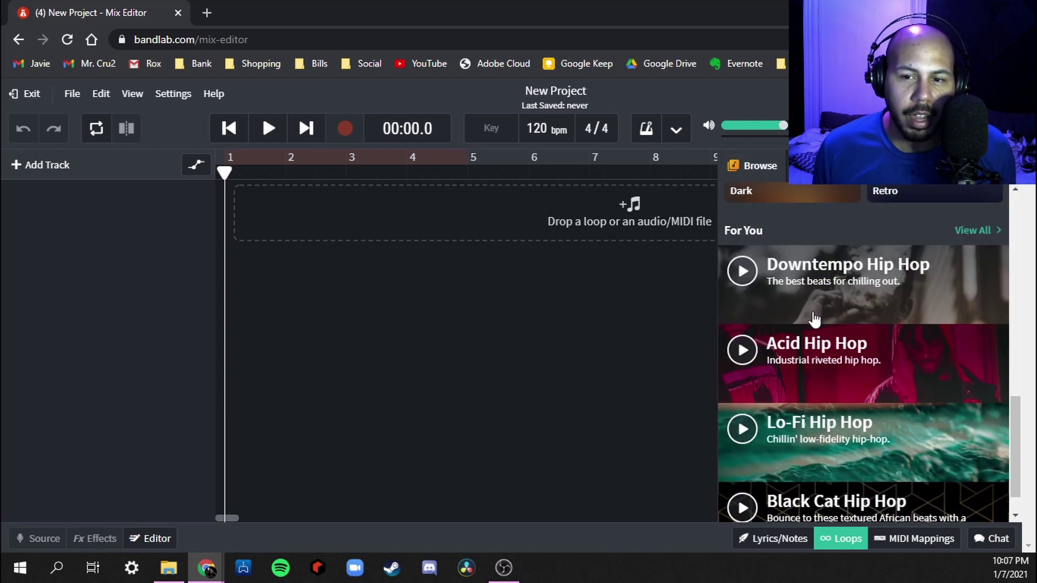
{"action": "scroll", "coordinate": [815, 320], "scroll_direction": "down", "scroll_amount": 1}
{"action": "left_click", "coordinate": [808, 275]}
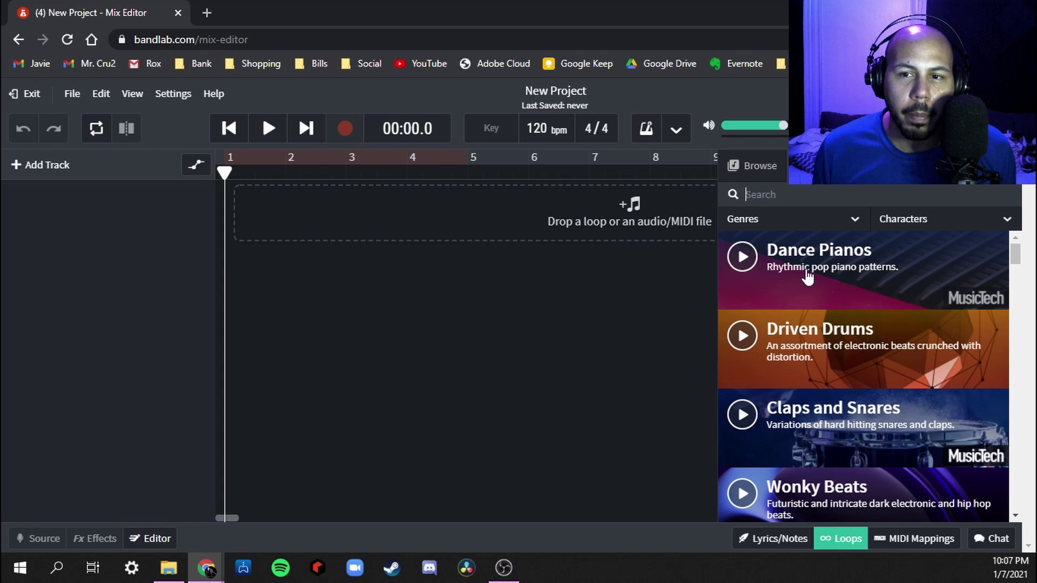
{"action": "scroll", "coordinate": [812, 309], "scroll_direction": "down", "scroll_amount": 5}
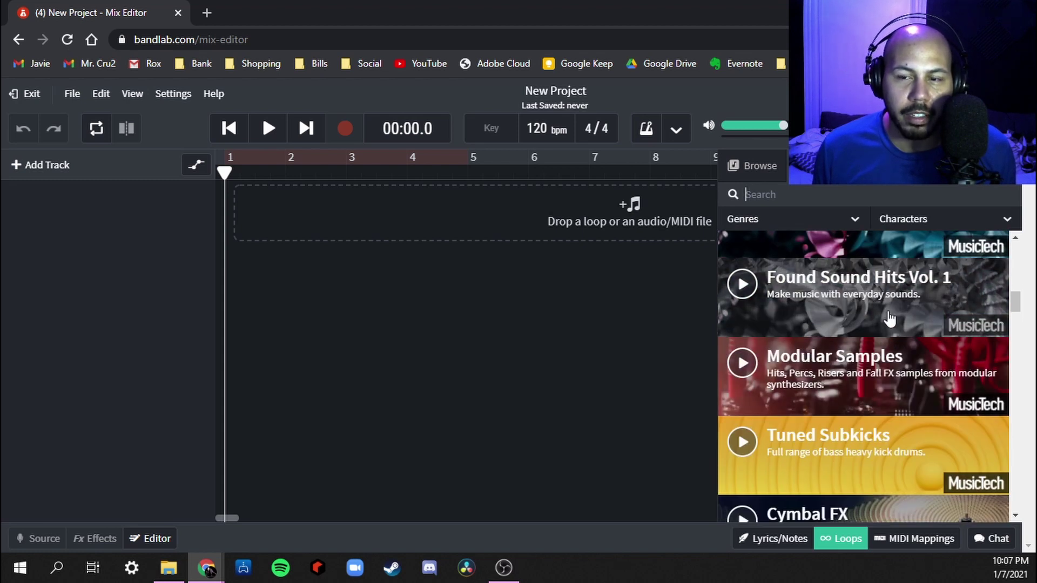
{"action": "left_click", "coordinate": [855, 222]}
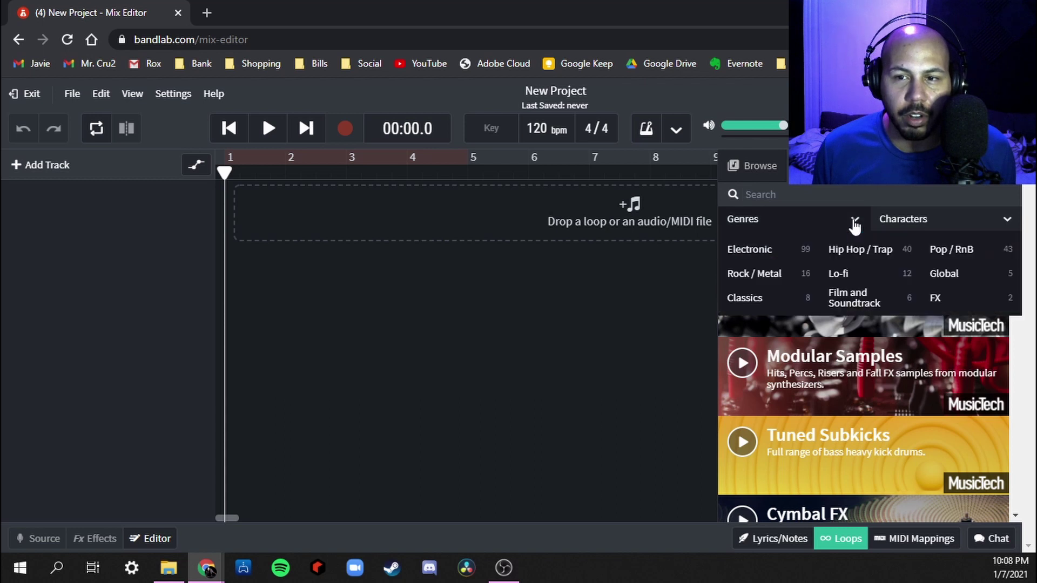
{"action": "left_click", "coordinate": [918, 221]}
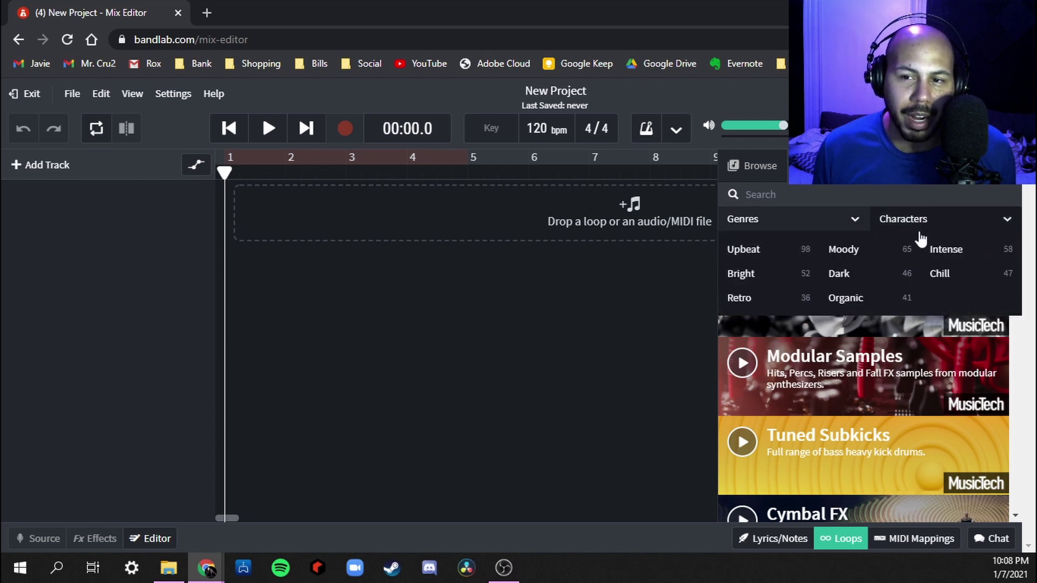
Step: Look through the Instruments and Genres filter options without applying any
{"action": "left_click", "coordinate": [895, 195]}
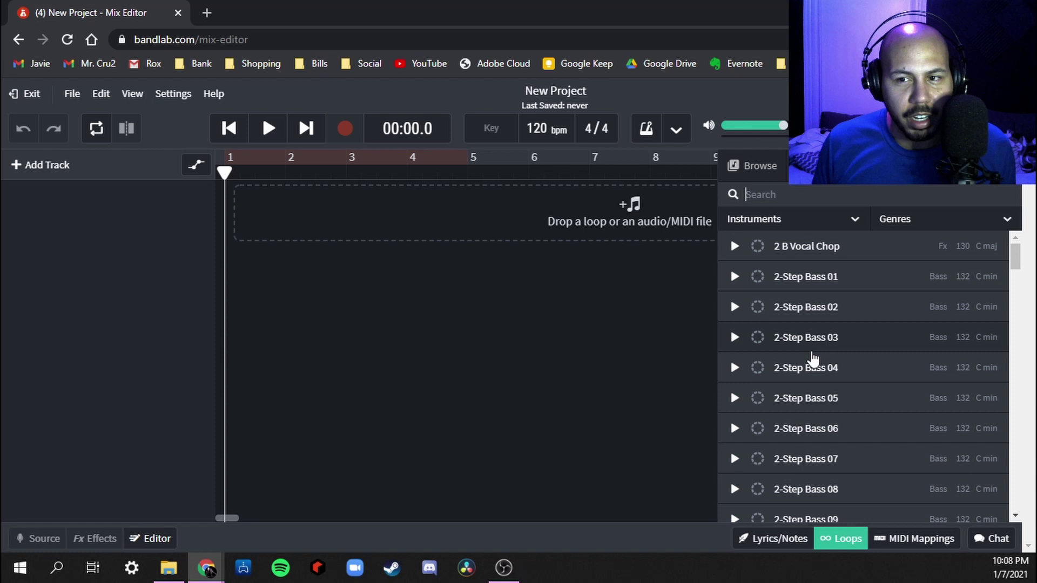
{"action": "left_click", "coordinate": [767, 220]}
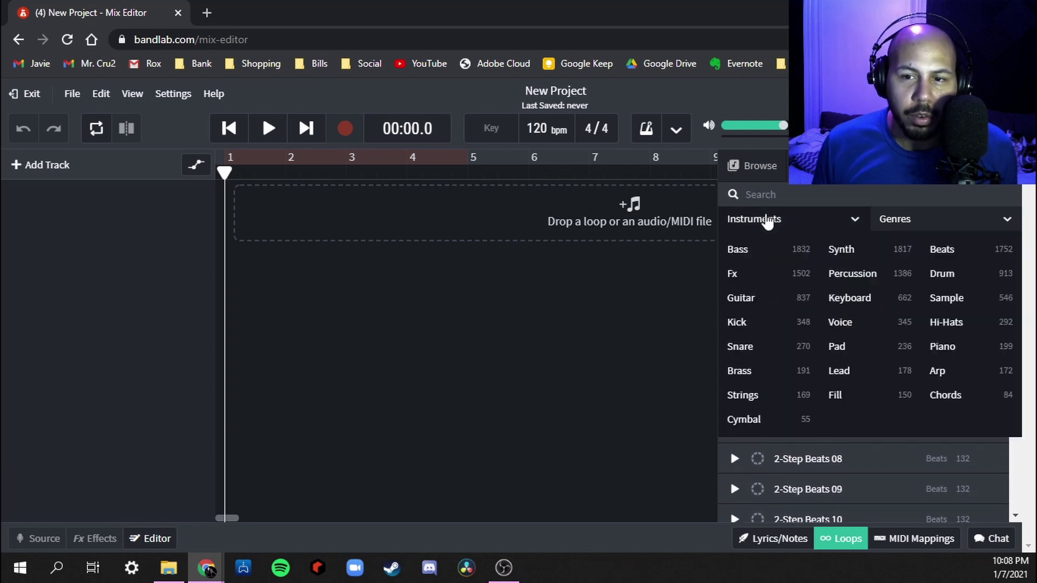
{"action": "left_click", "coordinate": [884, 192]}
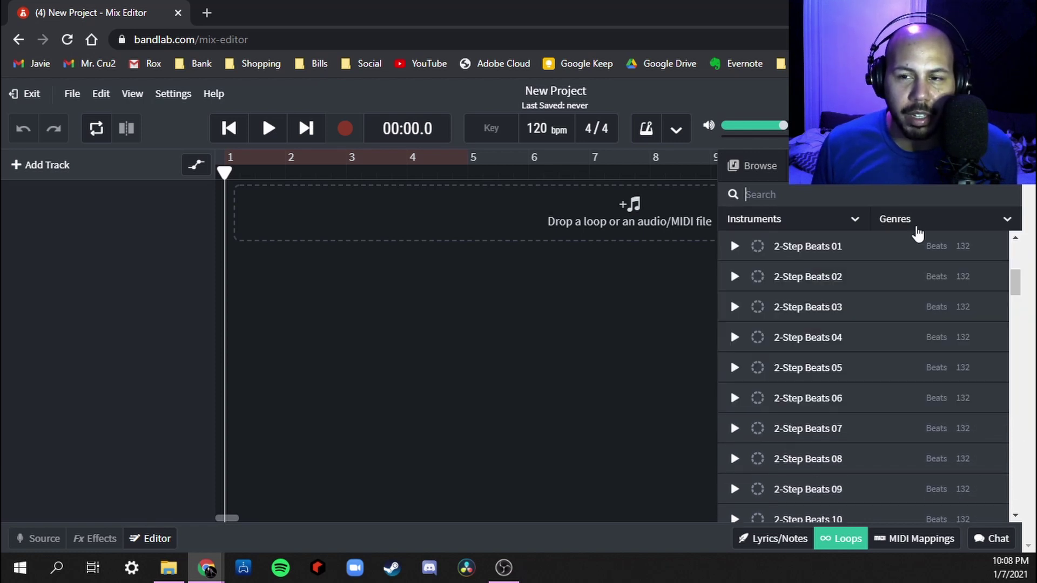
{"action": "left_click", "coordinate": [917, 233]}
{"action": "left_click", "coordinate": [877, 190]}
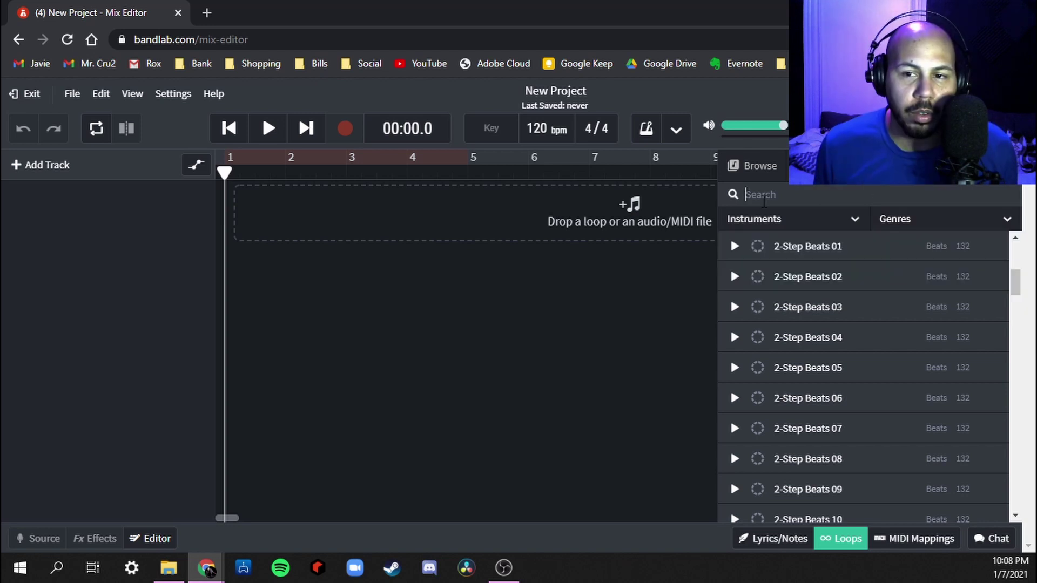
Step: Filter the loop packs to the Hip Hop / Trap genre and scroll the results
{"action": "scroll", "coordinate": [809, 373], "scroll_direction": "down", "scroll_amount": 5}
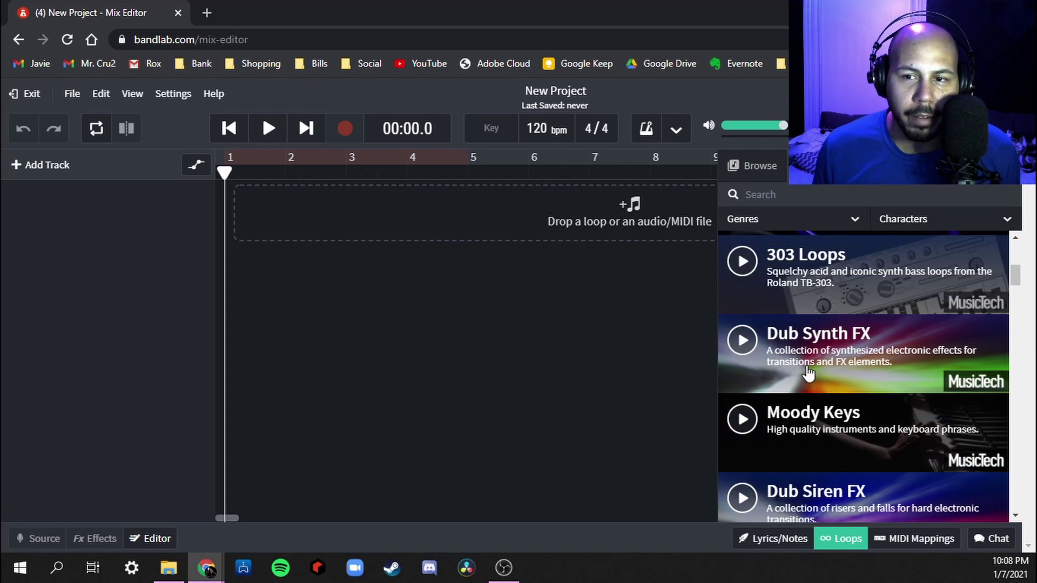
{"action": "scroll", "coordinate": [809, 372], "scroll_direction": "down", "scroll_amount": 5}
{"action": "left_click", "coordinate": [813, 216]}
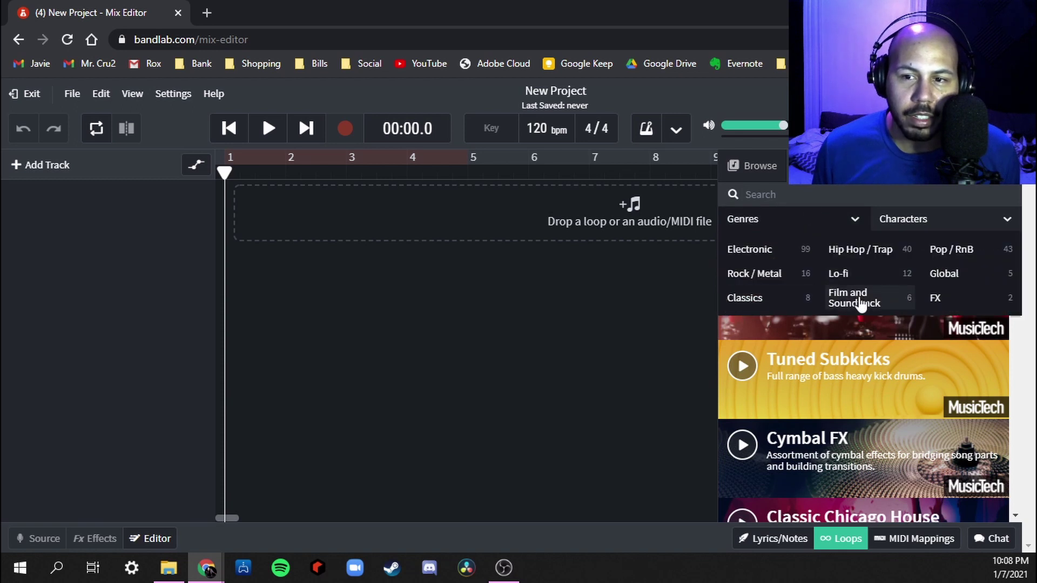
{"action": "left_click", "coordinate": [886, 252]}
{"action": "scroll", "coordinate": [777, 413], "scroll_direction": "down", "scroll_amount": 5}
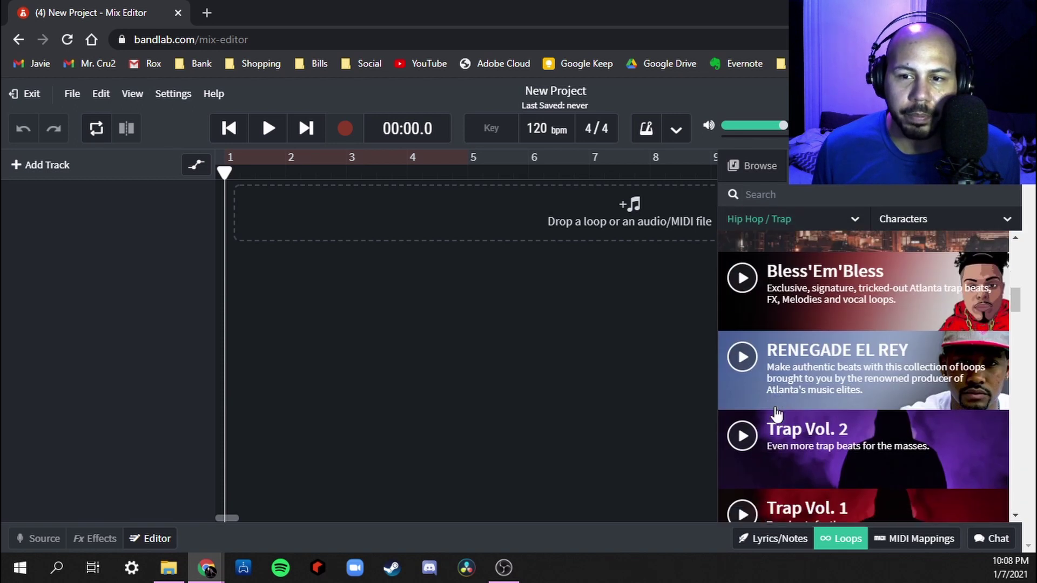
{"action": "scroll", "coordinate": [778, 416], "scroll_direction": "up", "scroll_amount": 1}
{"action": "scroll", "coordinate": [794, 423], "scroll_direction": "down", "scroll_amount": 1}
{"action": "scroll", "coordinate": [804, 305], "scroll_direction": "up", "scroll_amount": 1}
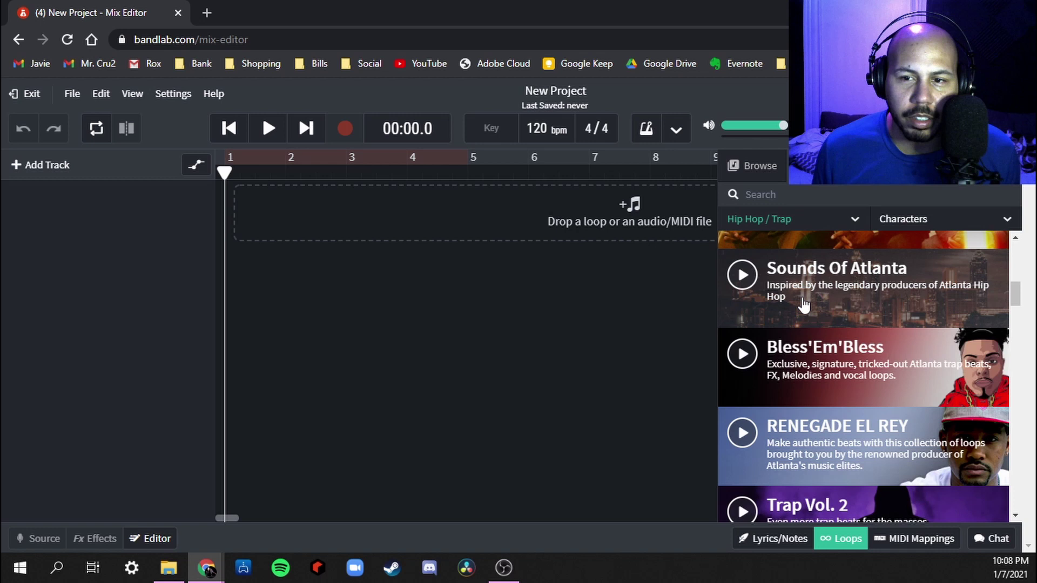
Step: Open the Sounds Of Atlanta pack's loop list
{"action": "left_click", "coordinate": [804, 306]}
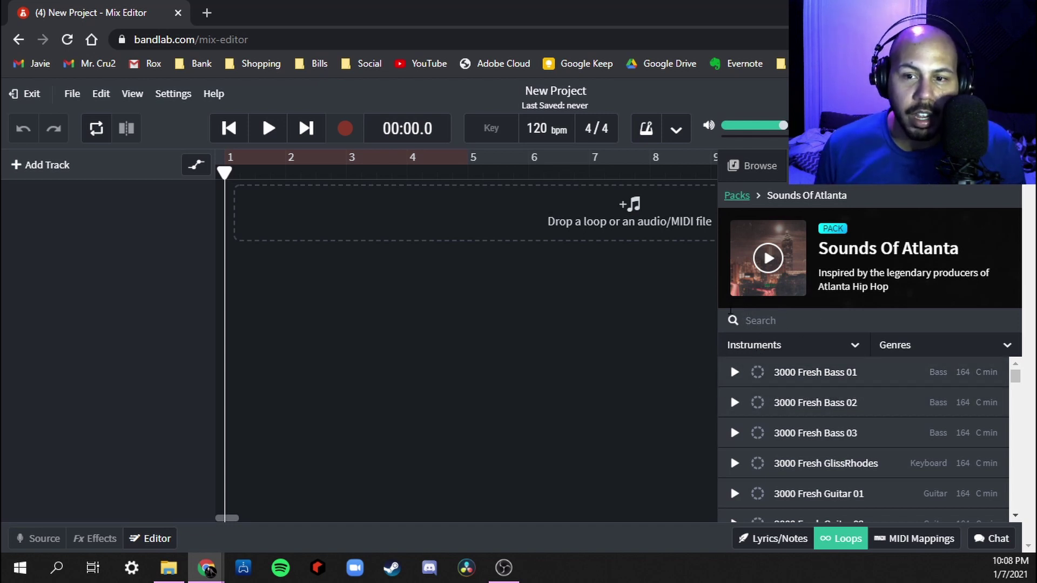
{"action": "left_click", "coordinate": [767, 328]}
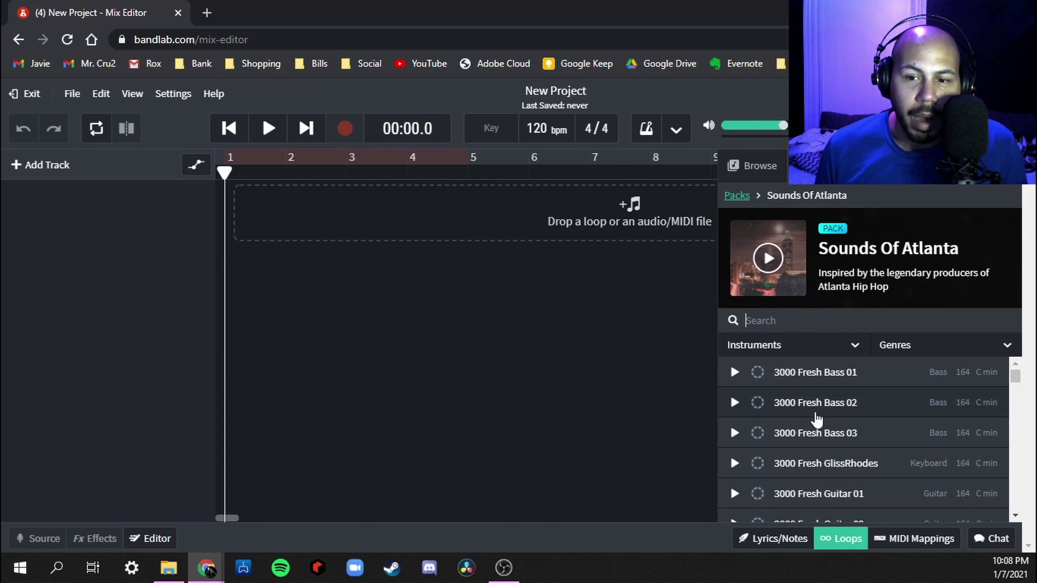
{"action": "scroll", "coordinate": [829, 415], "scroll_direction": "down", "scroll_amount": 5}
{"action": "scroll", "coordinate": [830, 414], "scroll_direction": "down", "scroll_amount": 10}
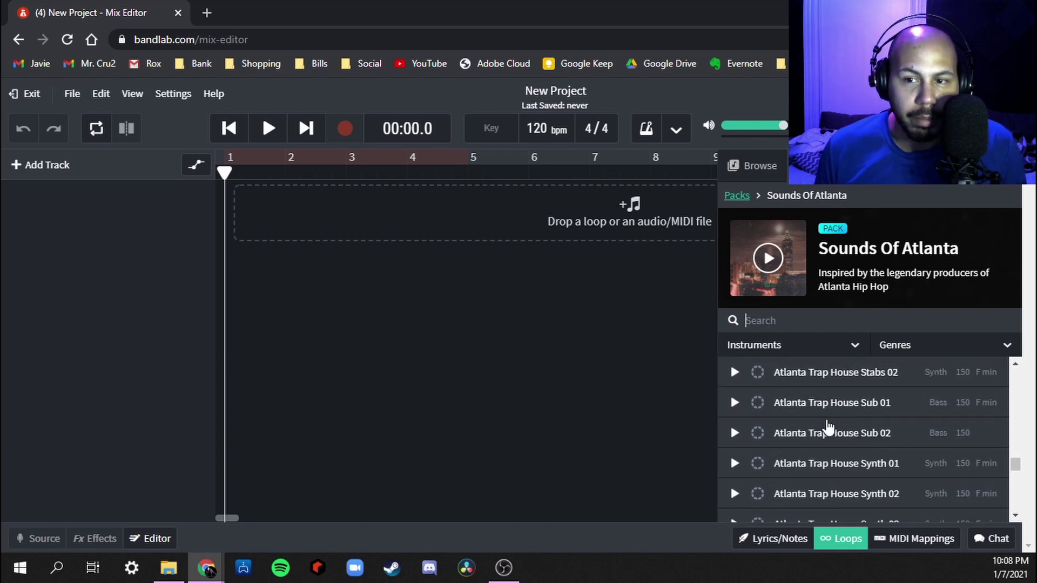
{"action": "scroll", "coordinate": [828, 426], "scroll_direction": "up", "scroll_amount": 5}
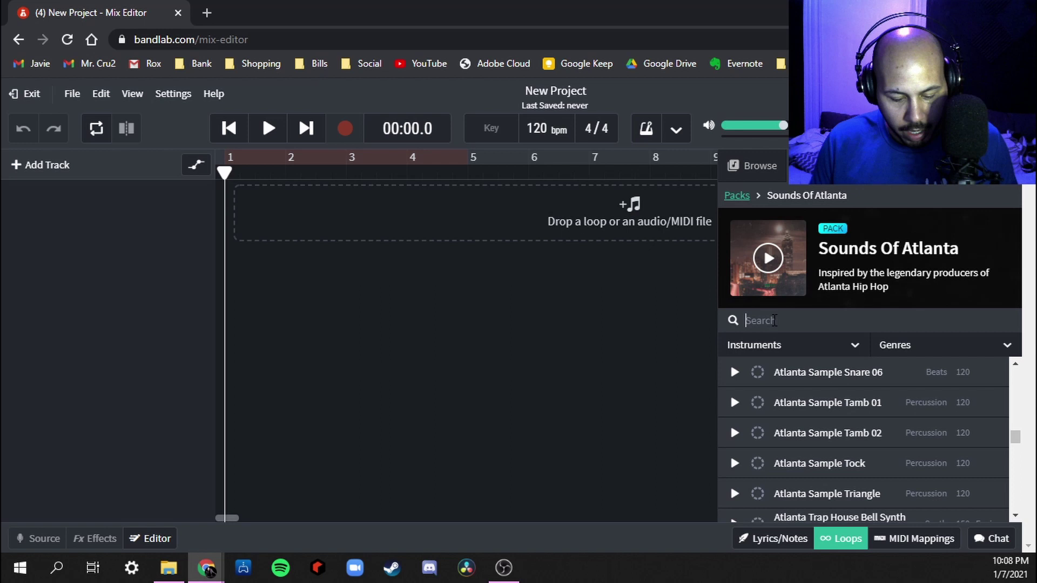
Step: Search the pack's loops for 'beat', then 'drum', then 'b', and browse the results
{"action": "type", "text": "beat"}
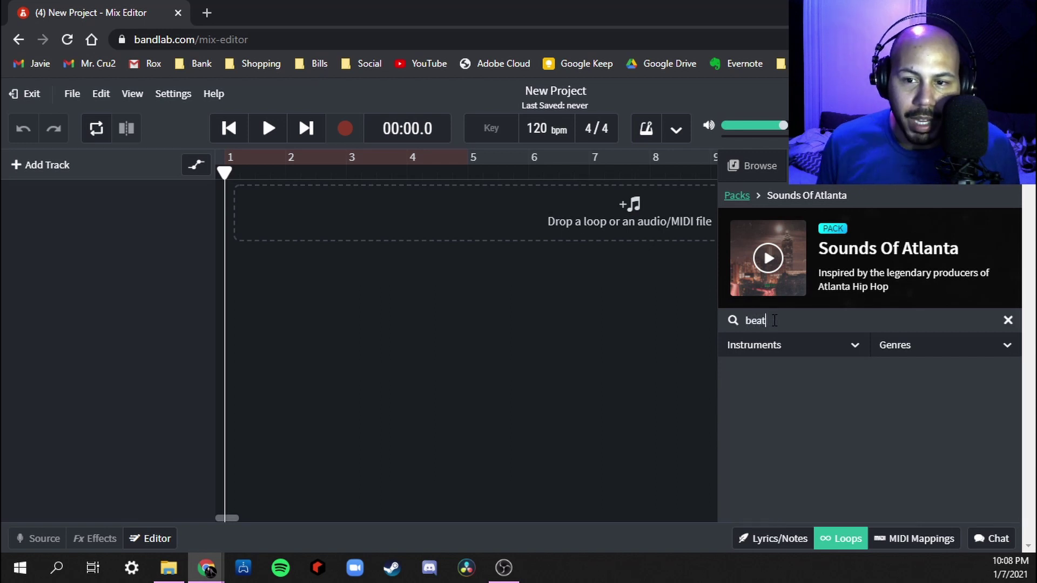
{"action": "double_click", "coordinate": [801, 315]}
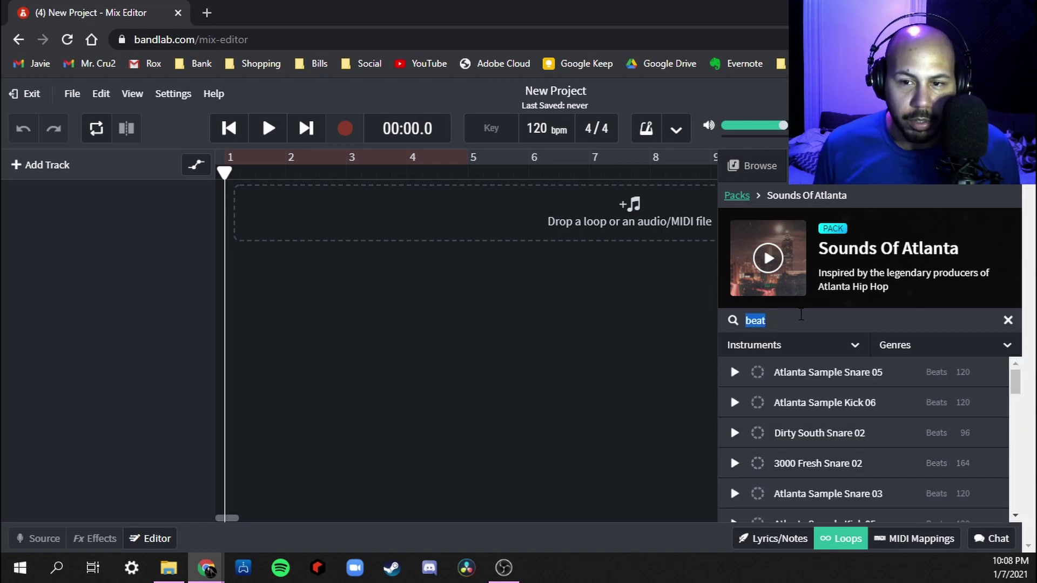
{"action": "type", "text": "drum"}
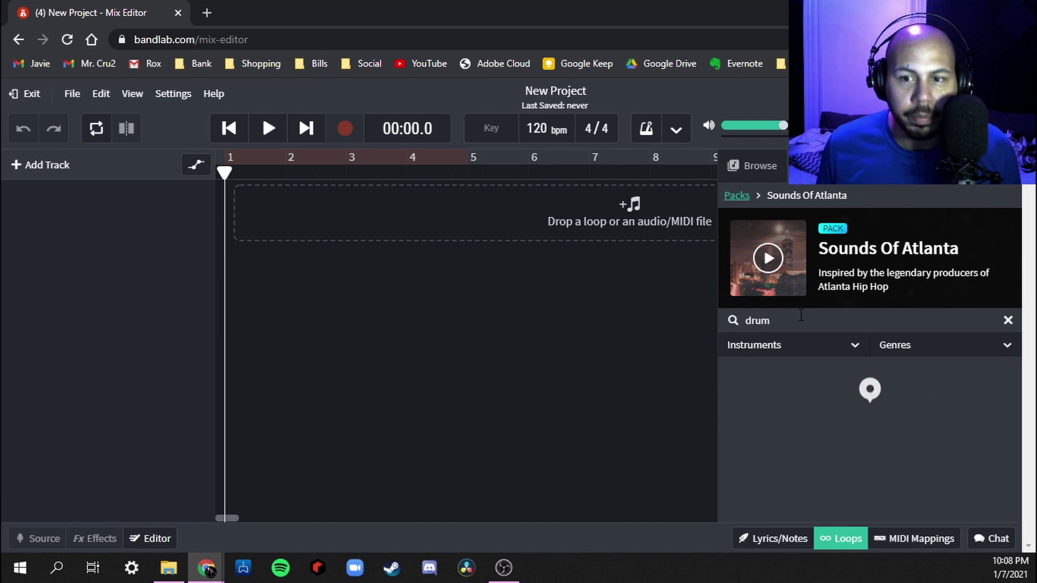
{"action": "double_click", "coordinate": [780, 318]}
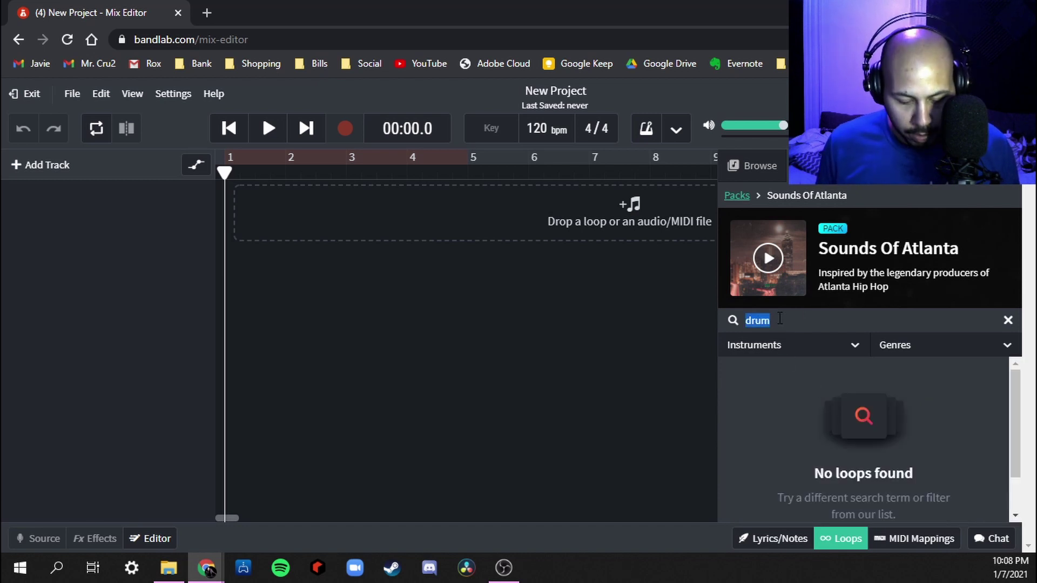
{"action": "type", "text": "beat"}
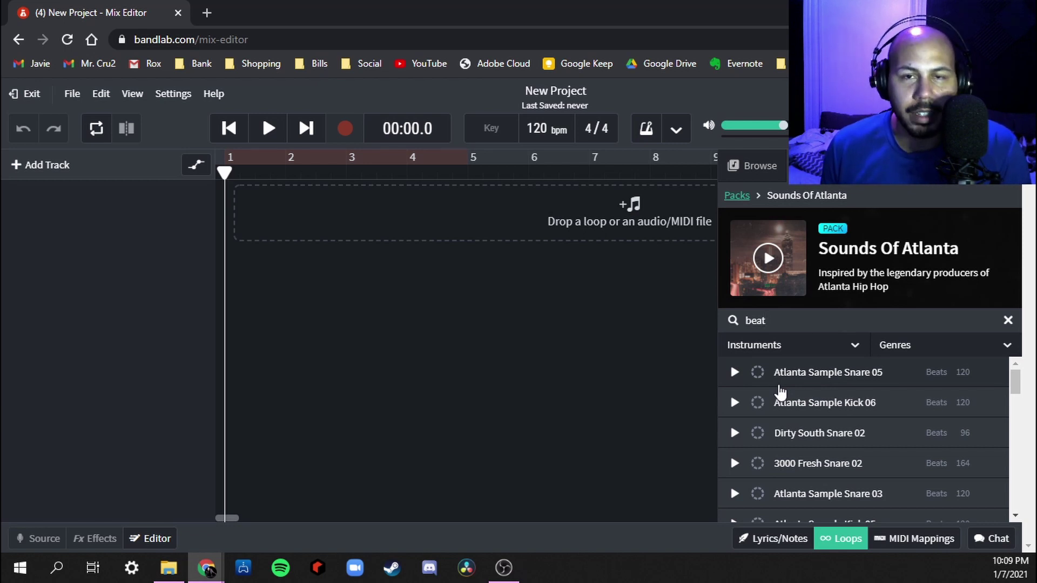
{"action": "scroll", "coordinate": [838, 430], "scroll_direction": "down", "scroll_amount": 3}
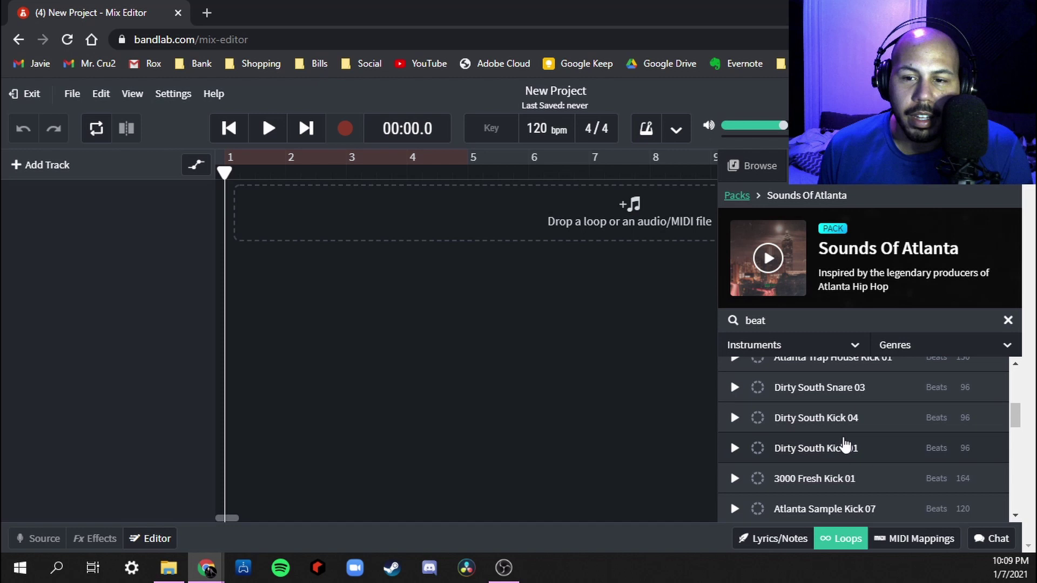
{"action": "scroll", "coordinate": [840, 422], "scroll_direction": "up", "scroll_amount": 3}
{"action": "scroll", "coordinate": [831, 421], "scroll_direction": "down", "scroll_amount": 10}
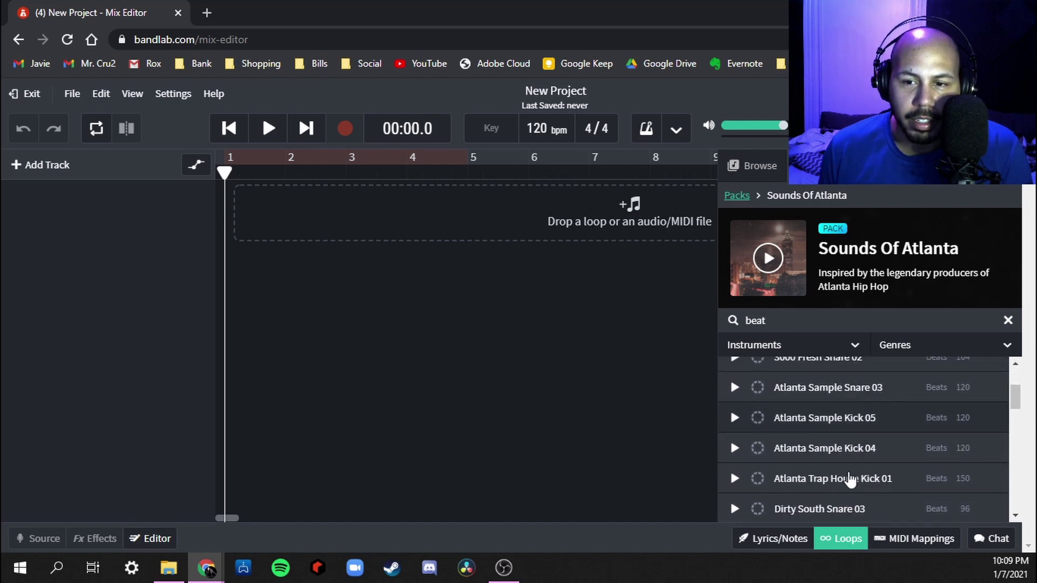
{"action": "scroll", "coordinate": [850, 480], "scroll_direction": "down", "scroll_amount": 1}
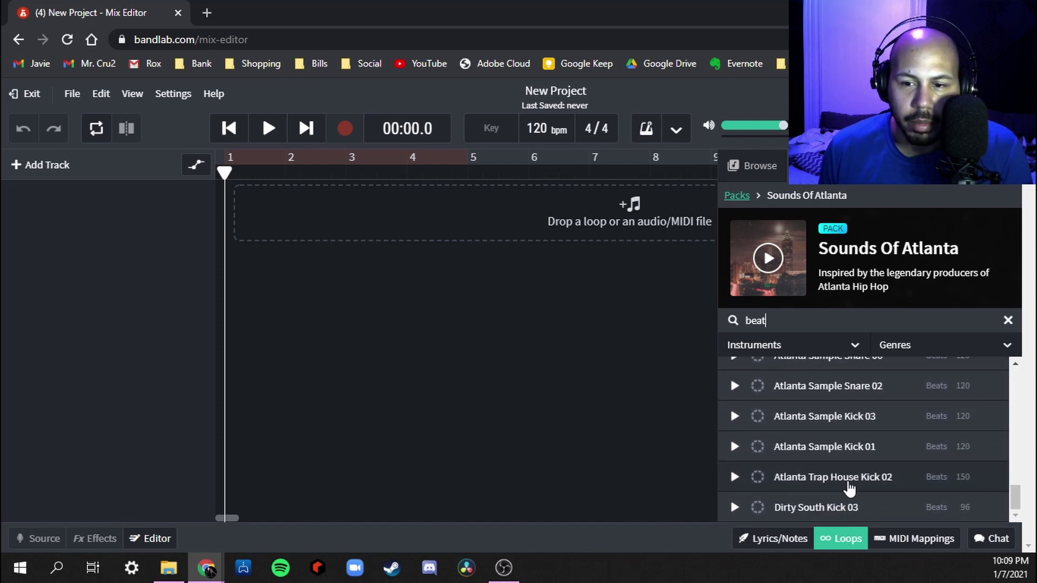
{"action": "scroll", "coordinate": [829, 432], "scroll_direction": "up", "scroll_amount": 10}
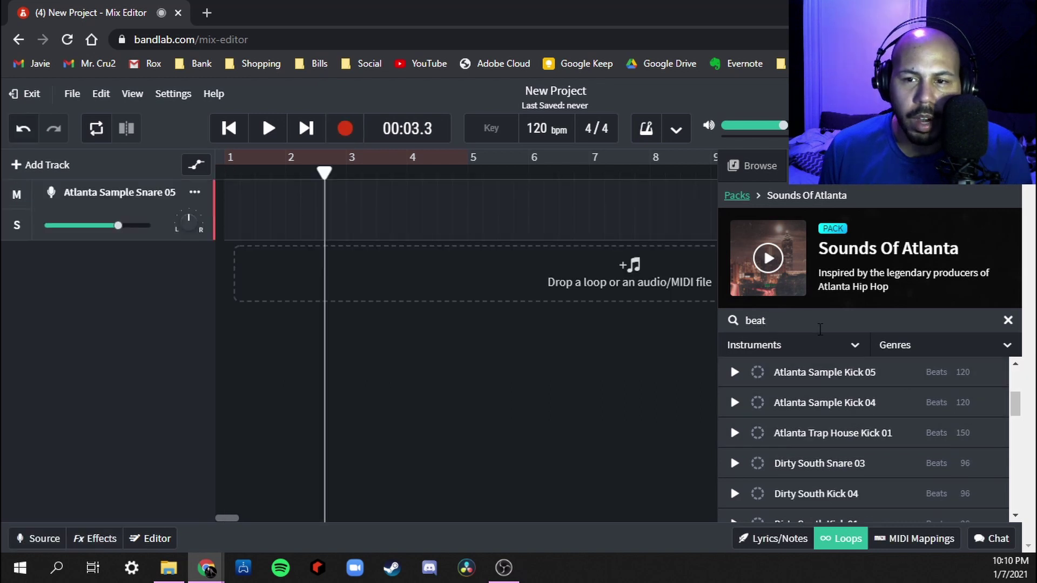
Step: Return to the pack list and filter it to Hip Hop / Trap
{"action": "left_click", "coordinate": [737, 196]}
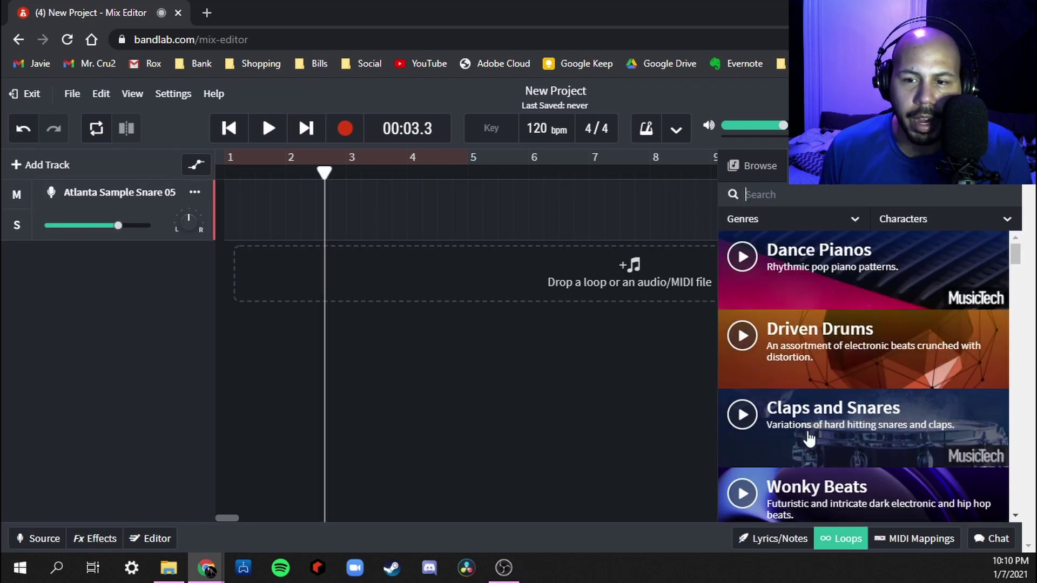
{"action": "scroll", "coordinate": [799, 324], "scroll_direction": "down", "scroll_amount": 3}
{"action": "left_click", "coordinate": [797, 223]}
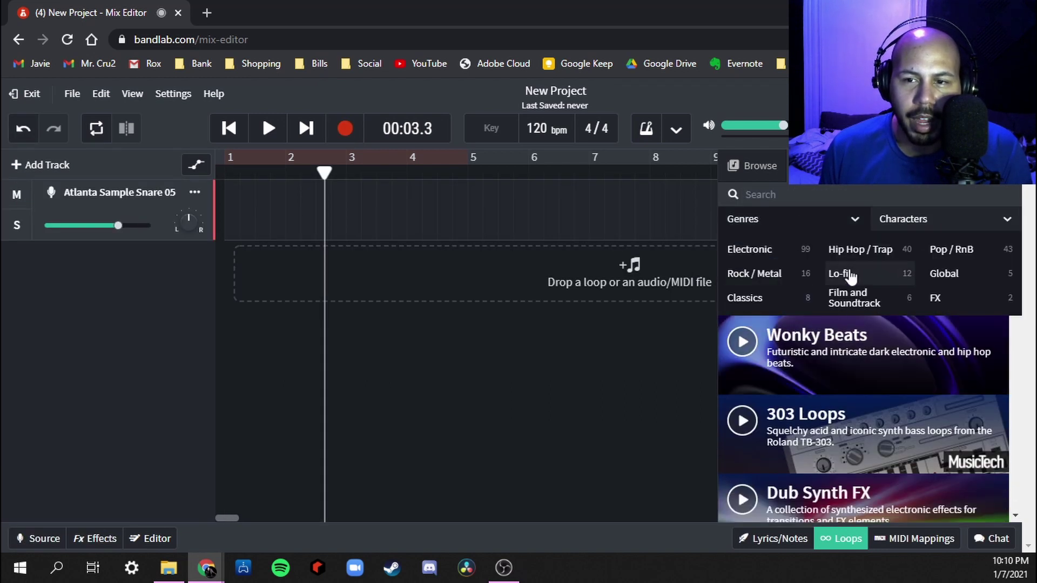
{"action": "left_click", "coordinate": [893, 254]}
{"action": "scroll", "coordinate": [789, 456], "scroll_direction": "down", "scroll_amount": 8}
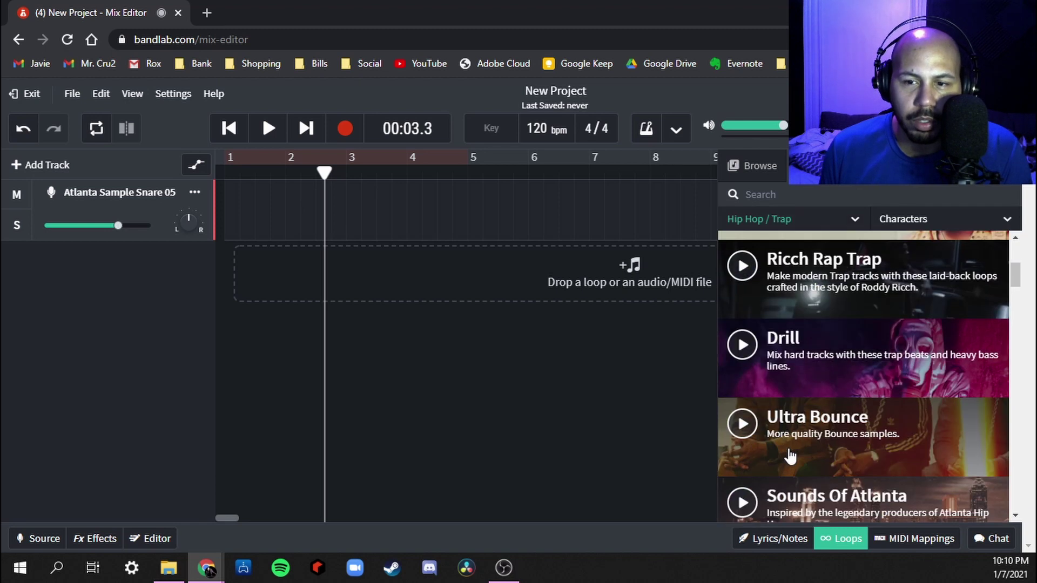
{"action": "scroll", "coordinate": [789, 457], "scroll_direction": "down", "scroll_amount": 3}
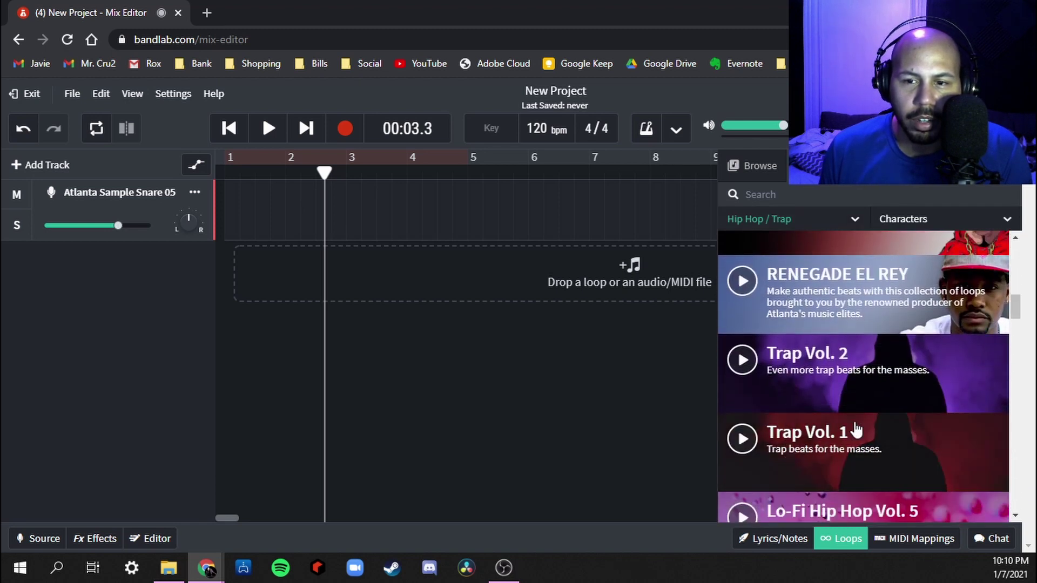
Step: Open Trap Vol. 2 and search its loops for 'drum'
{"action": "left_click", "coordinate": [932, 366]}
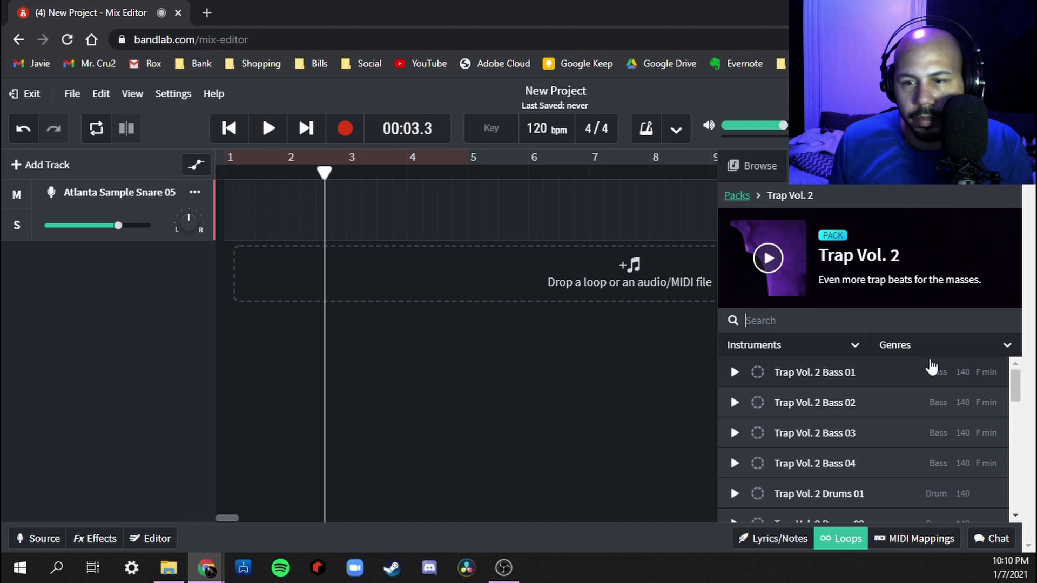
{"action": "type", "text": "beat"}
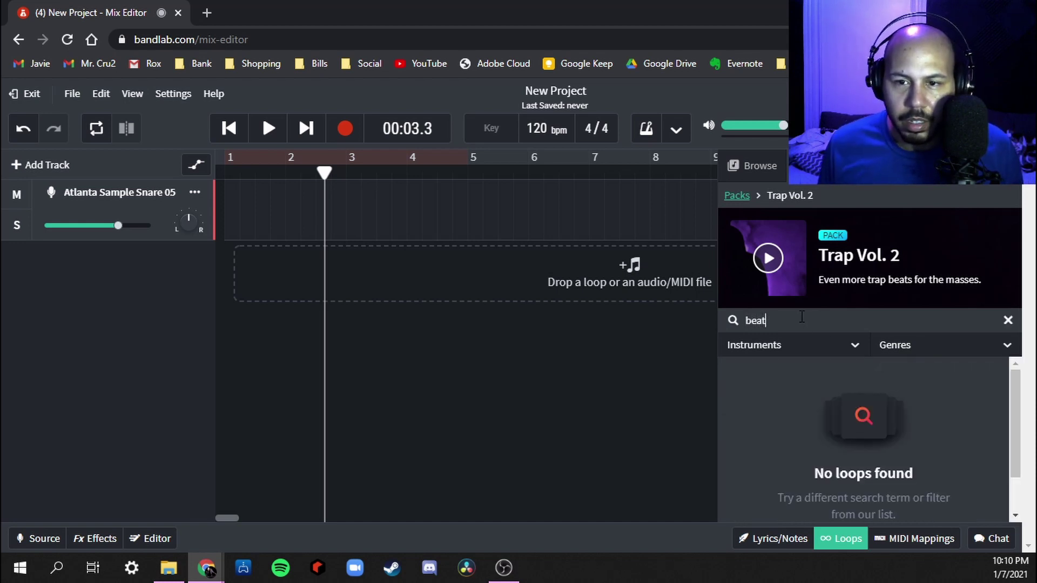
{"action": "key", "text": "BackSpace"}
{"action": "type", "text": "drum"}
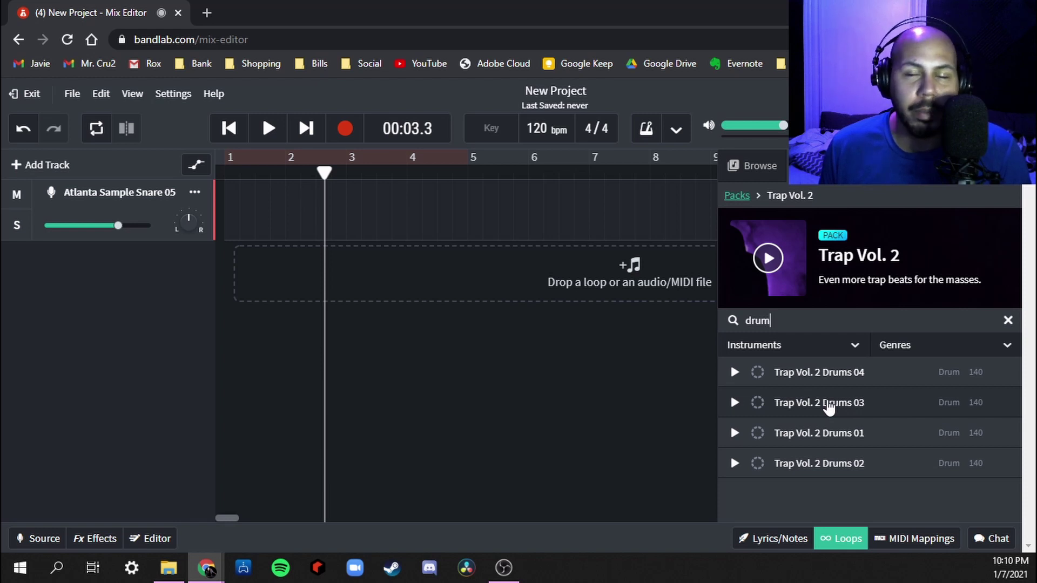
Step: Place Trap Vol. 2 Drums 01 on the first track starting at bar 1
{"action": "left_click_drag", "start_coordinate": [794, 435], "coordinate": [226, 222]}
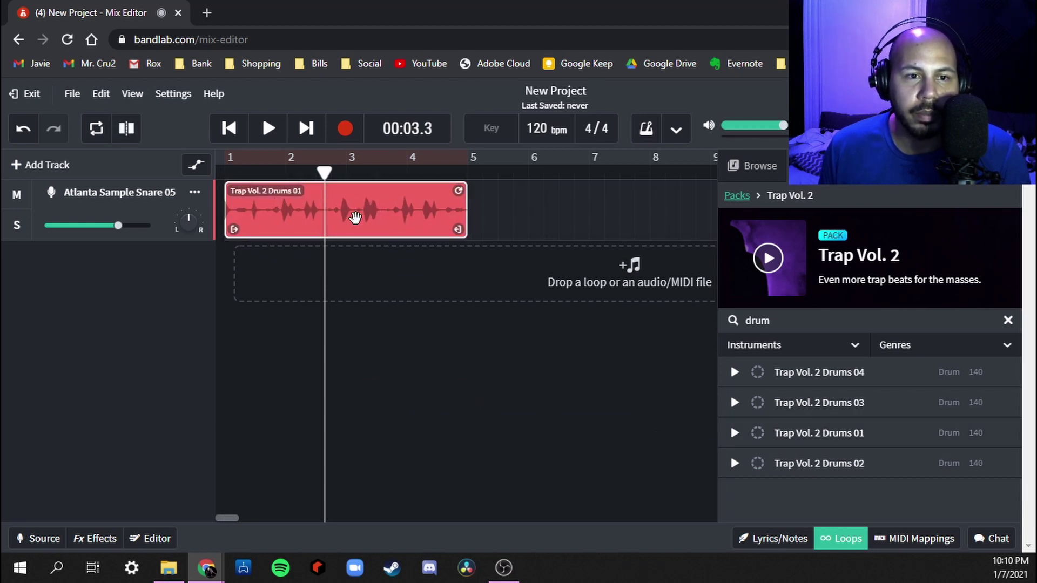
Step: Turn on Snap to Grid and play the drum loop from the start
{"action": "left_click", "coordinate": [135, 95]}
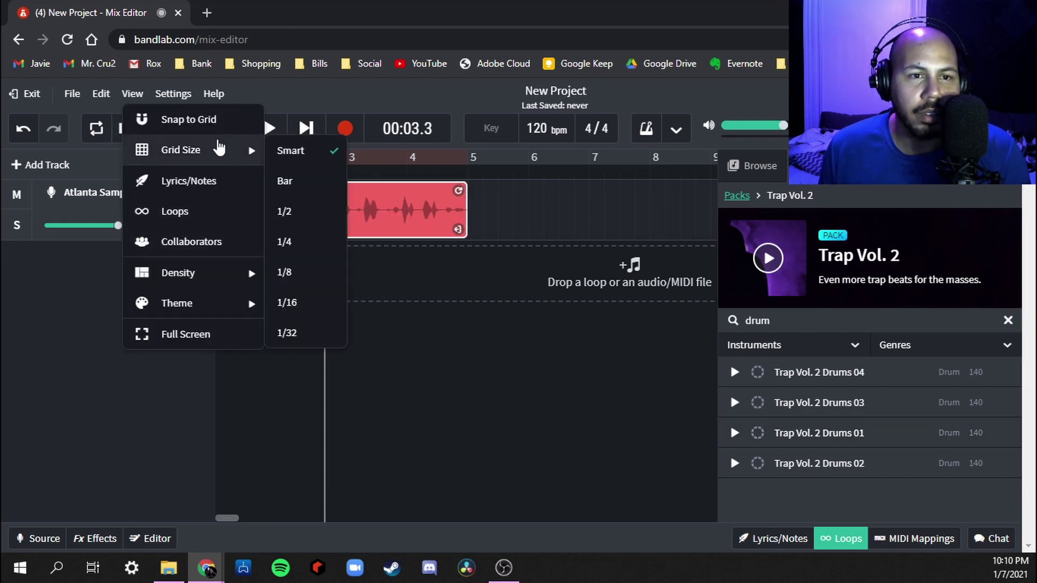
{"action": "left_click", "coordinate": [133, 97]}
{"action": "left_click", "coordinate": [133, 98]}
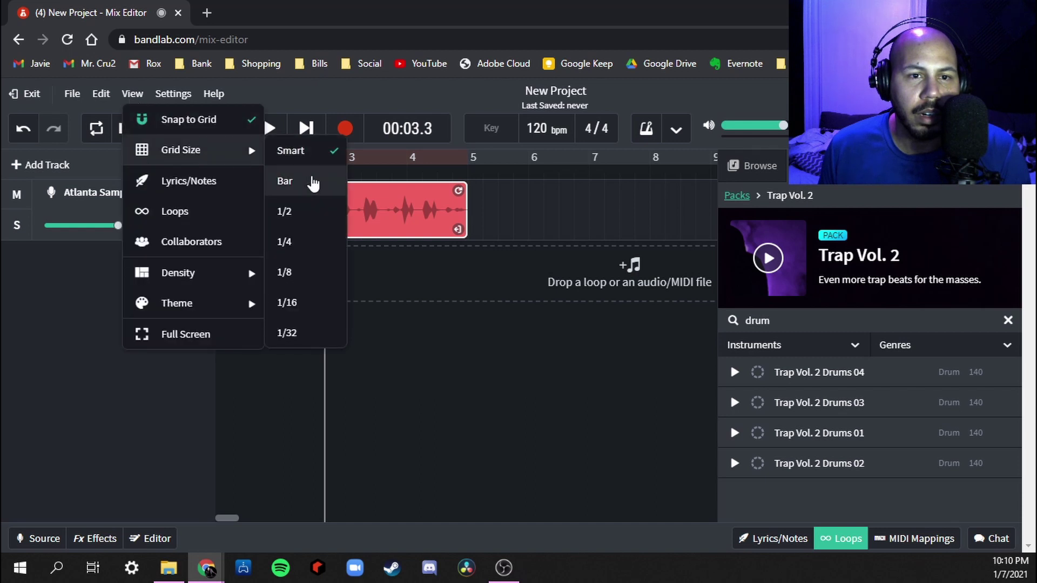
{"action": "left_click", "coordinate": [503, 247]}
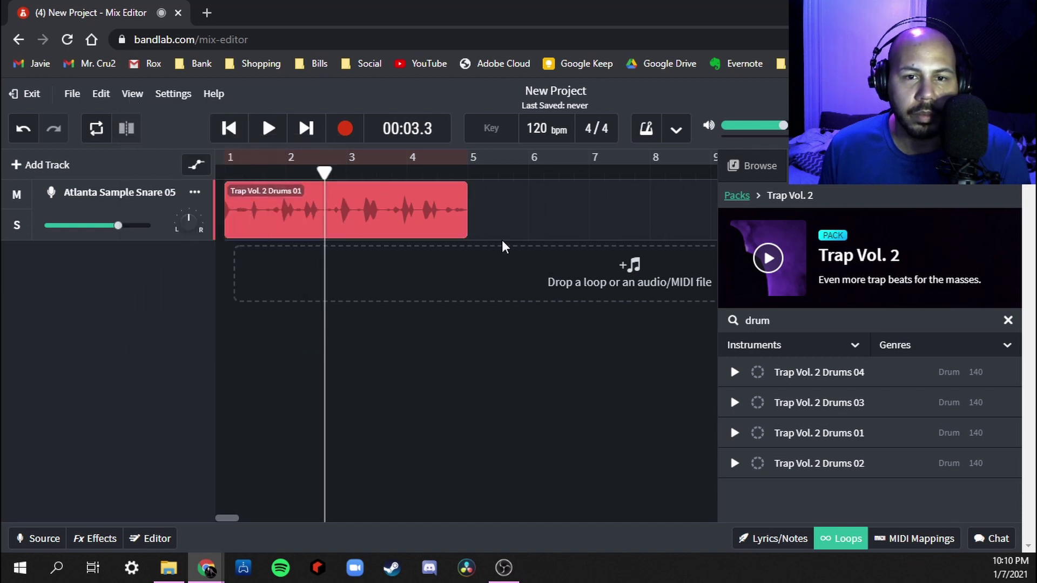
{"action": "left_click", "coordinate": [306, 172]}
{"action": "left_click", "coordinate": [242, 173]}
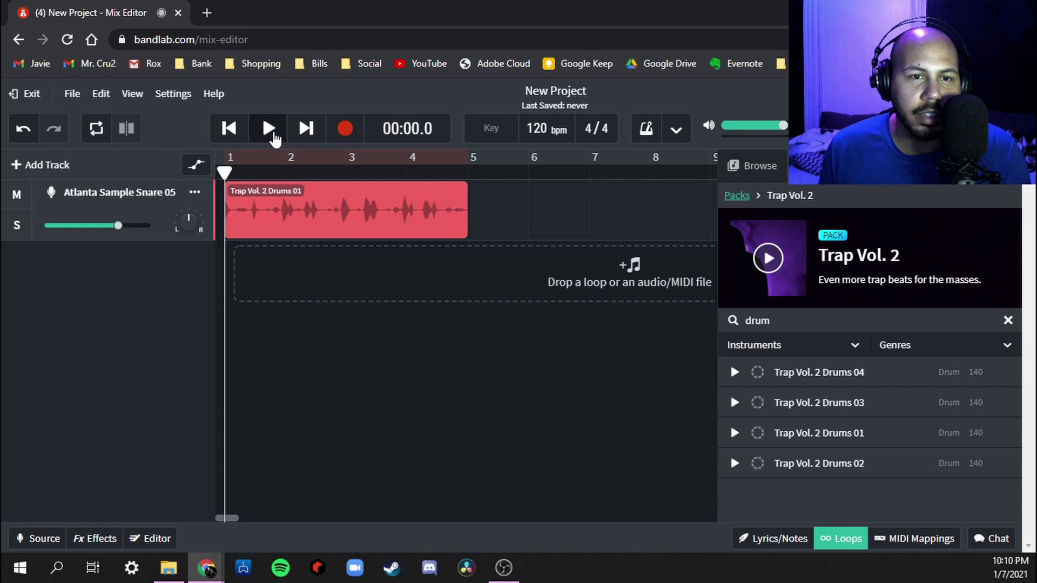
{"action": "left_click", "coordinate": [268, 128]}
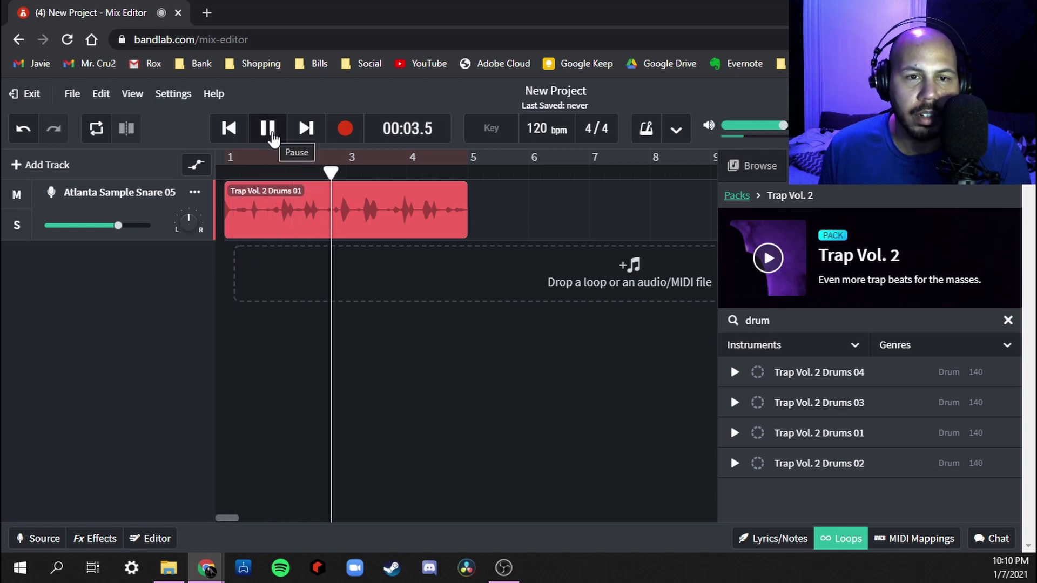
{"action": "left_click", "coordinate": [272, 137]}
Step: Raise the tempo to 140 BPM, stretch the drum clip to match, and play
{"action": "left_click_drag", "start_coordinate": [513, 133], "coordinate": [525, 70]}
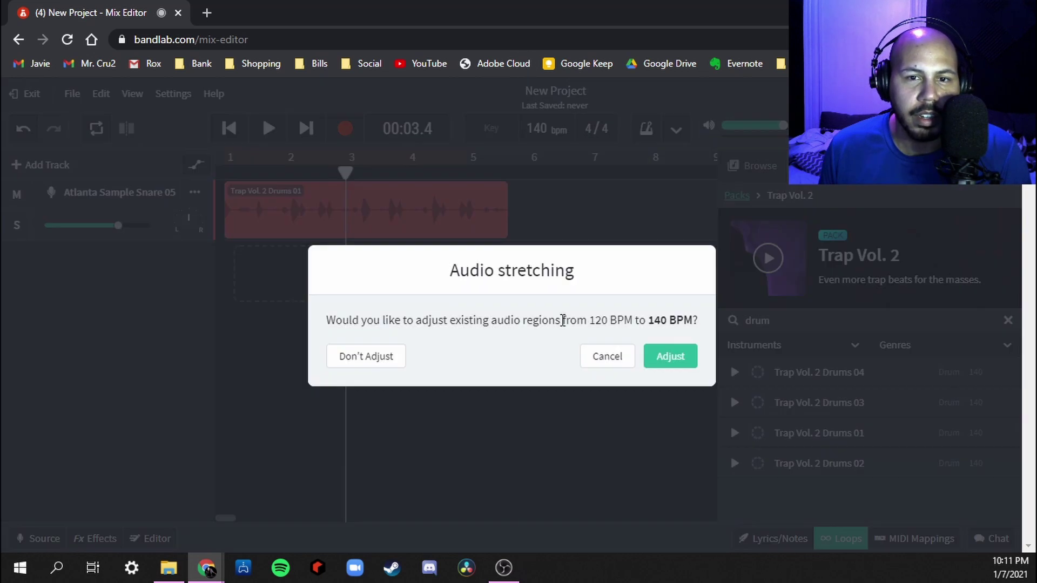
{"action": "left_click", "coordinate": [670, 357]}
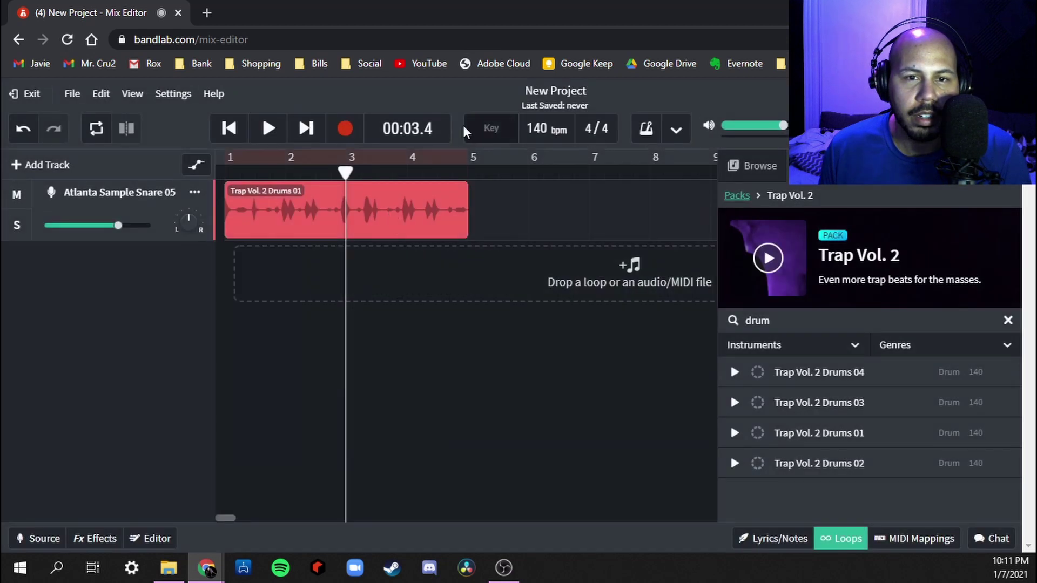
{"action": "left_click", "coordinate": [275, 131]}
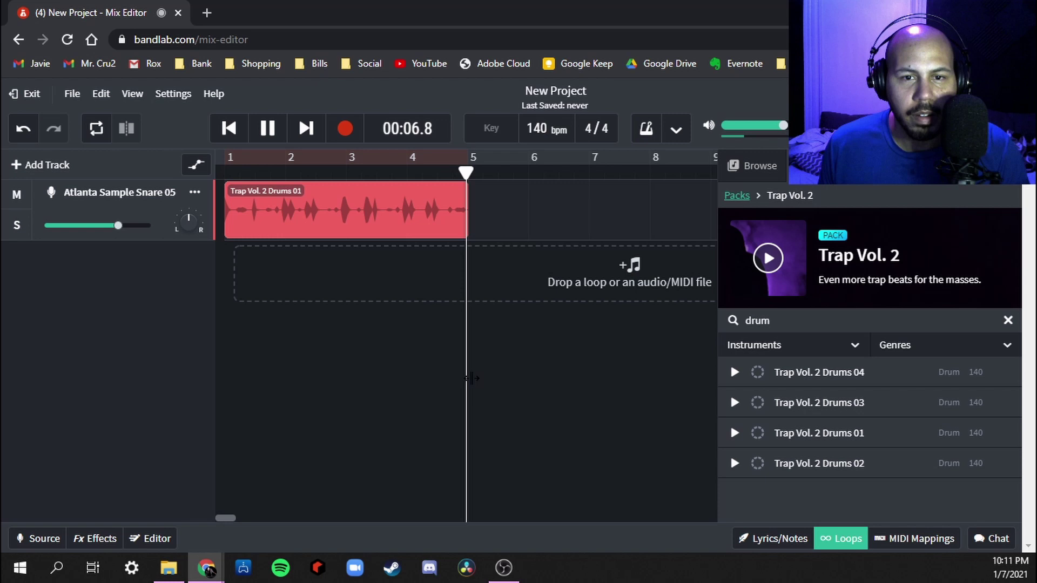
Step: Loop bars 1–5 and add Trap Vol. 2 Bass 01 on a new track from a 'bass' search
{"action": "key", "text": "space"}
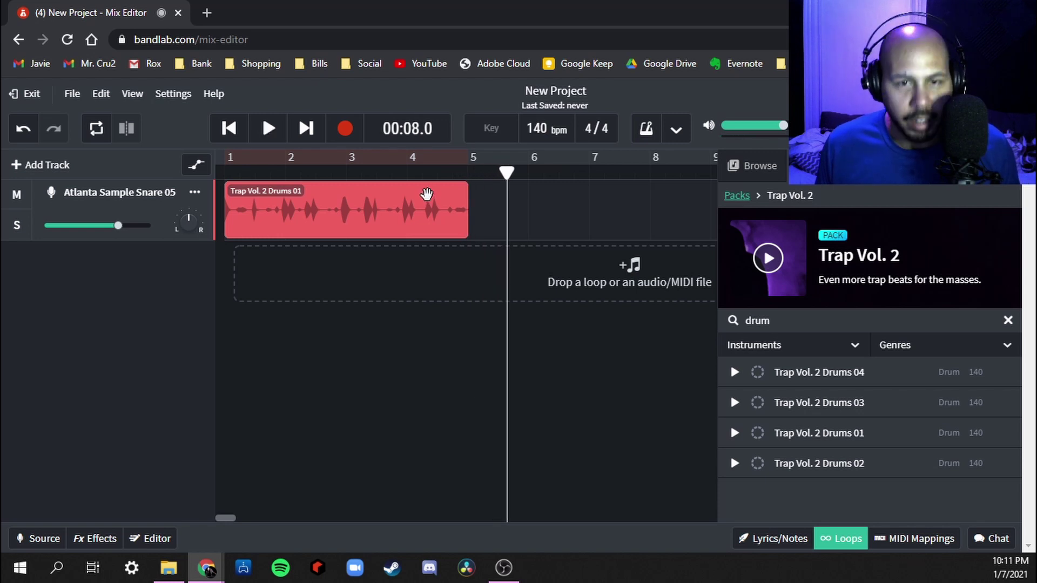
{"action": "key", "text": "l"}
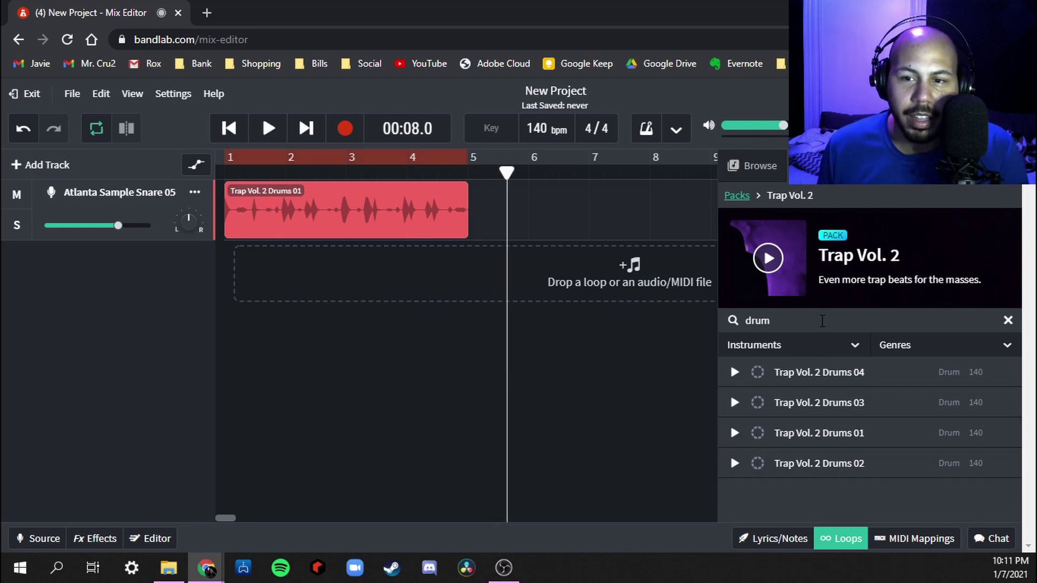
{"action": "left_click", "coordinate": [1008, 320]}
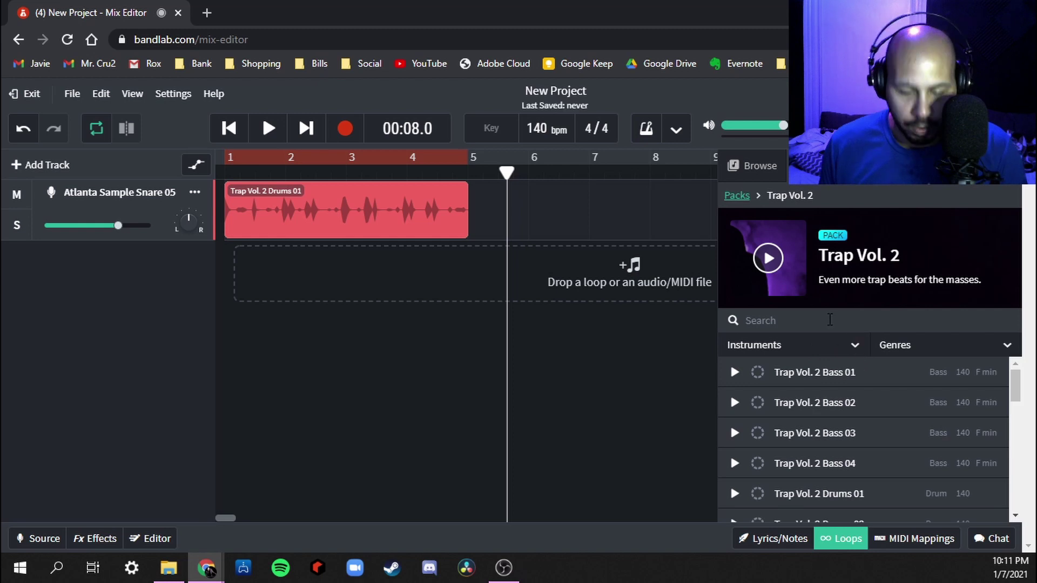
{"action": "type", "text": "bass"}
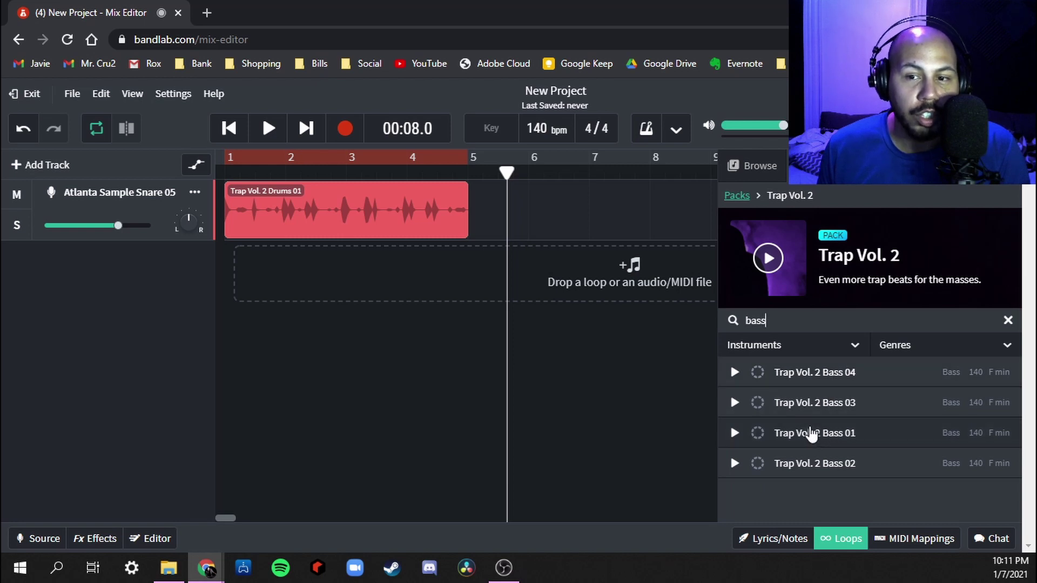
{"action": "left_click_drag", "start_coordinate": [835, 440], "coordinate": [252, 268]}
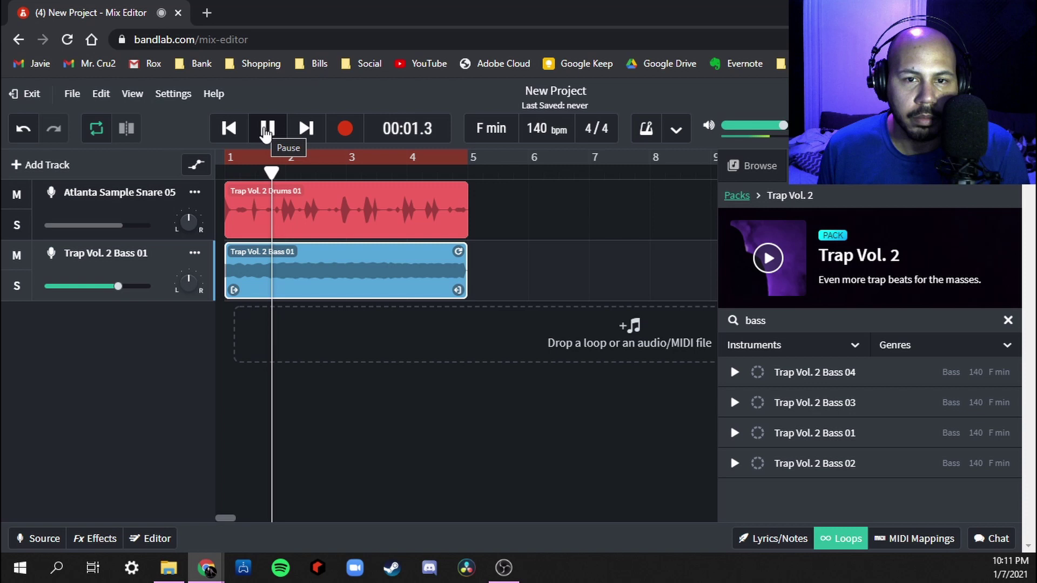
{"action": "left_click", "coordinate": [267, 129]}
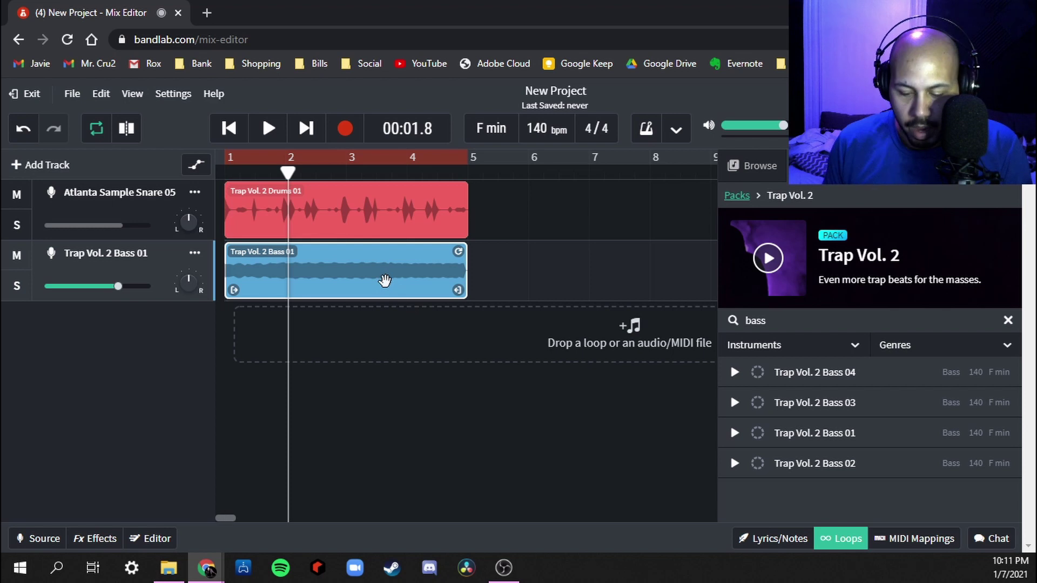
Step: Replace the Bass 01 clip with Trap Vol. 2 Bass 02, preview it, and clear the search
{"action": "key", "text": "Delete"}
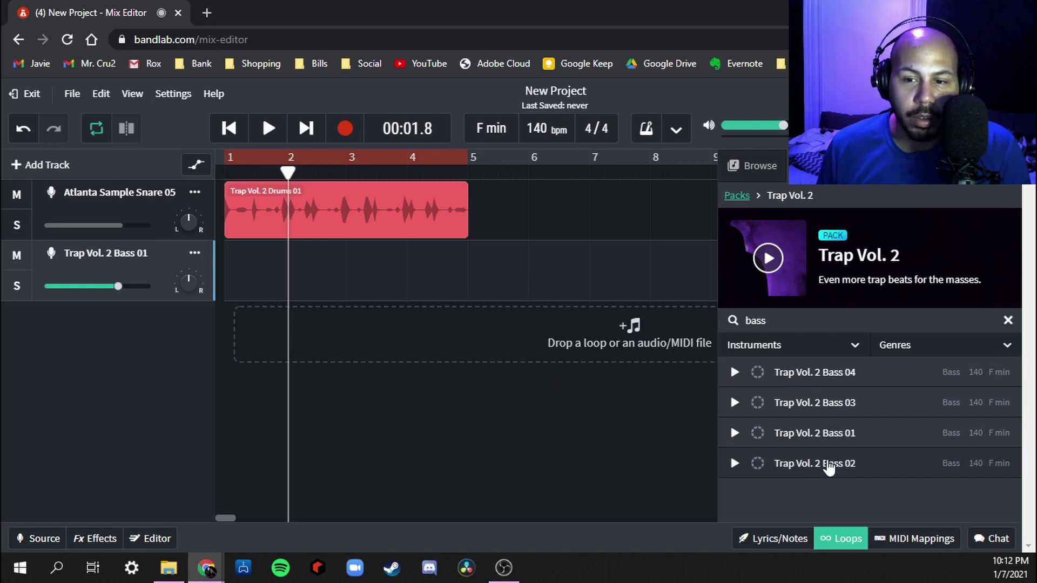
{"action": "left_click_drag", "start_coordinate": [829, 466], "coordinate": [232, 271]}
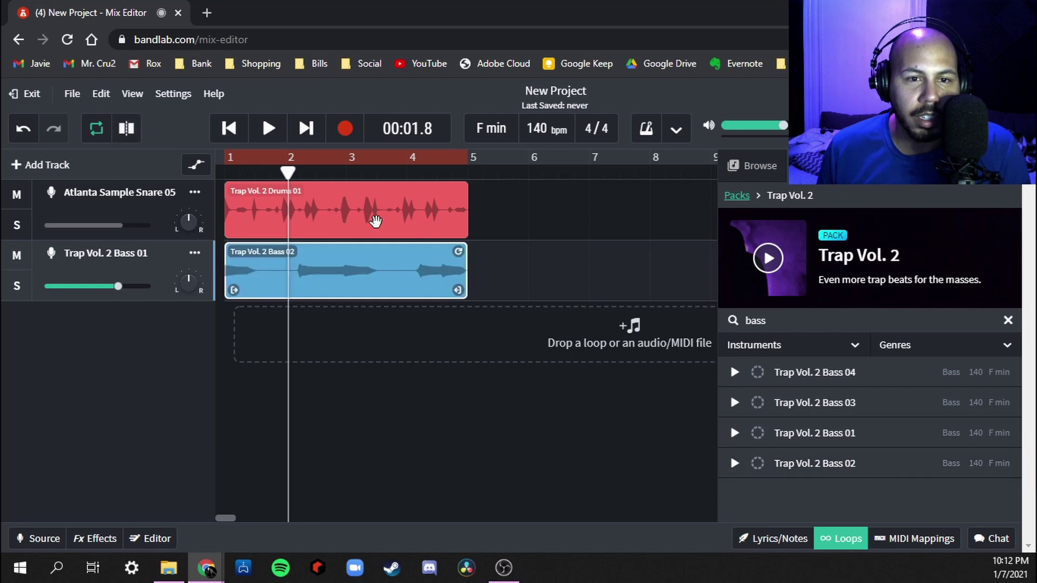
{"action": "left_click", "coordinate": [268, 132]}
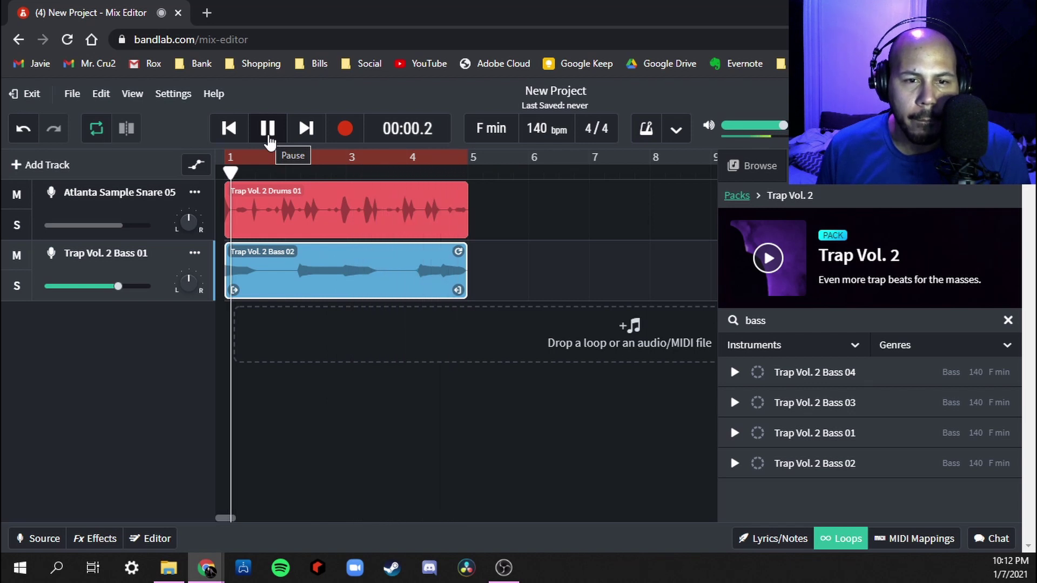
{"action": "left_click", "coordinate": [268, 136]}
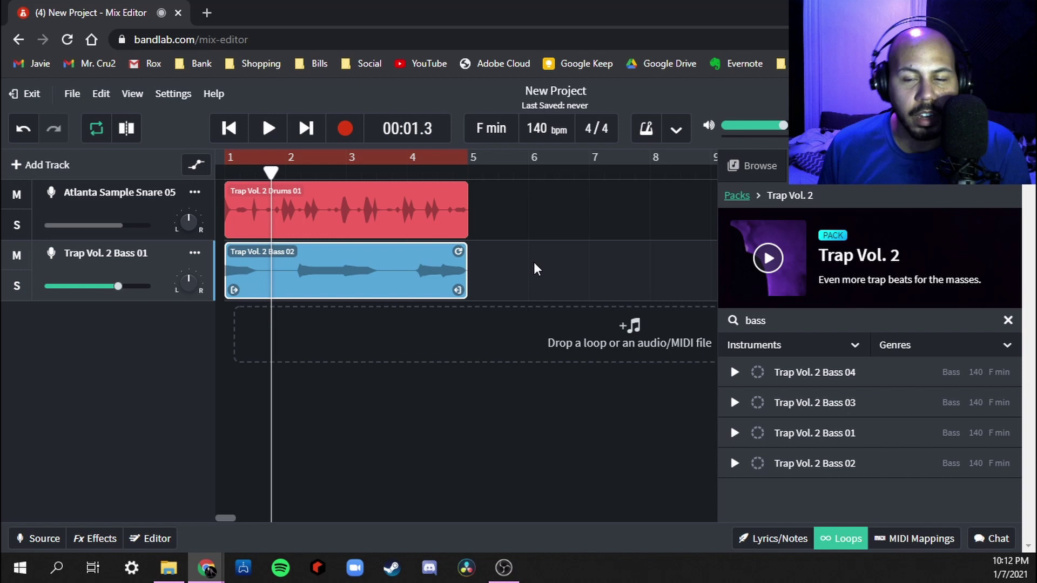
{"action": "left_click", "coordinate": [816, 325]}
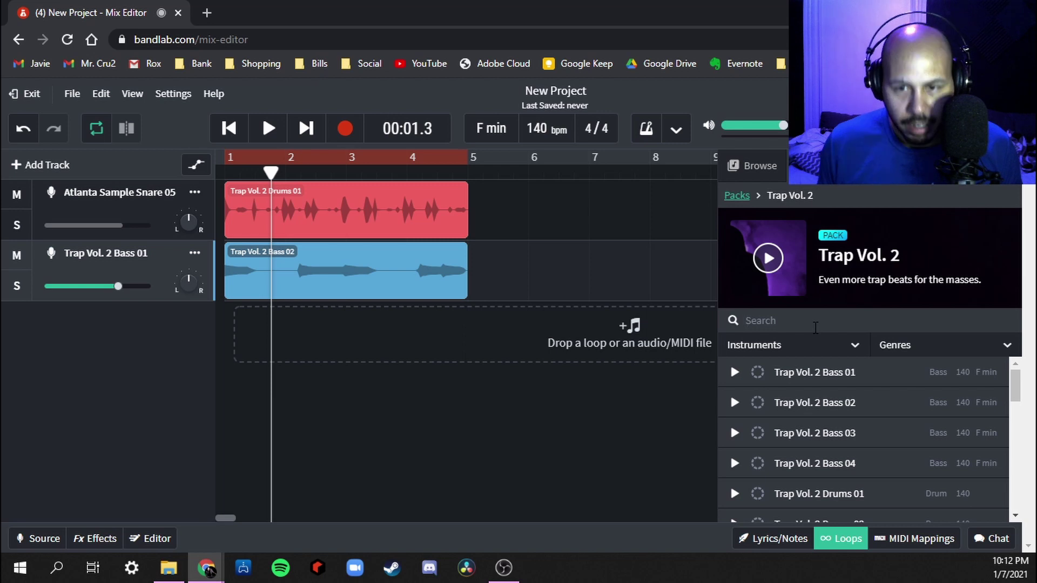
Step: Filter the pack to Synth loops and audition Trap Vol. 2 Synth 01 on a new third track
{"action": "scroll", "coordinate": [827, 360], "scroll_direction": "down", "scroll_amount": 4}
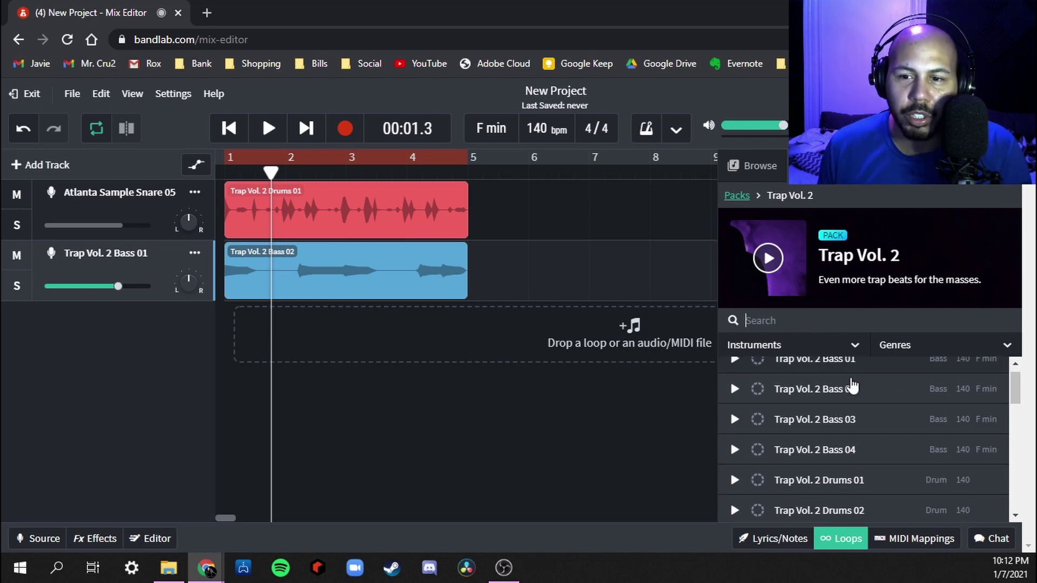
{"action": "left_click", "coordinate": [831, 354]}
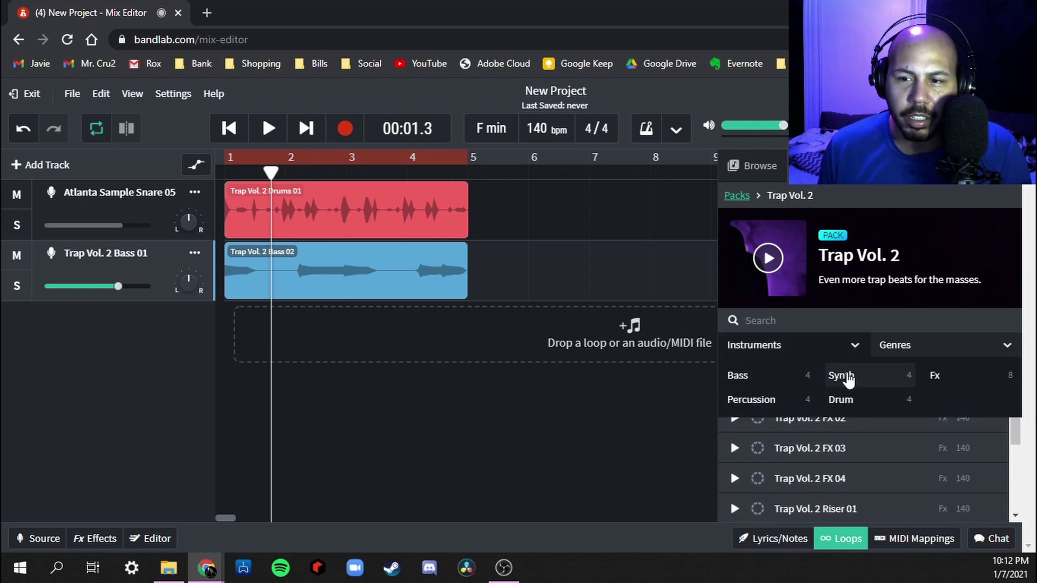
{"action": "left_click", "coordinate": [847, 377]}
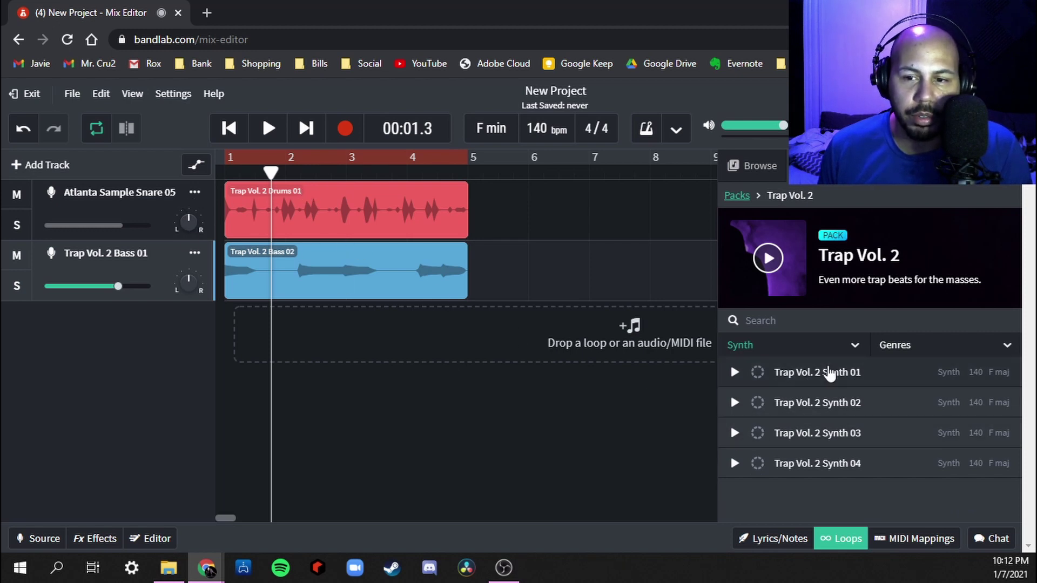
{"action": "left_click_drag", "start_coordinate": [828, 372], "coordinate": [326, 346]}
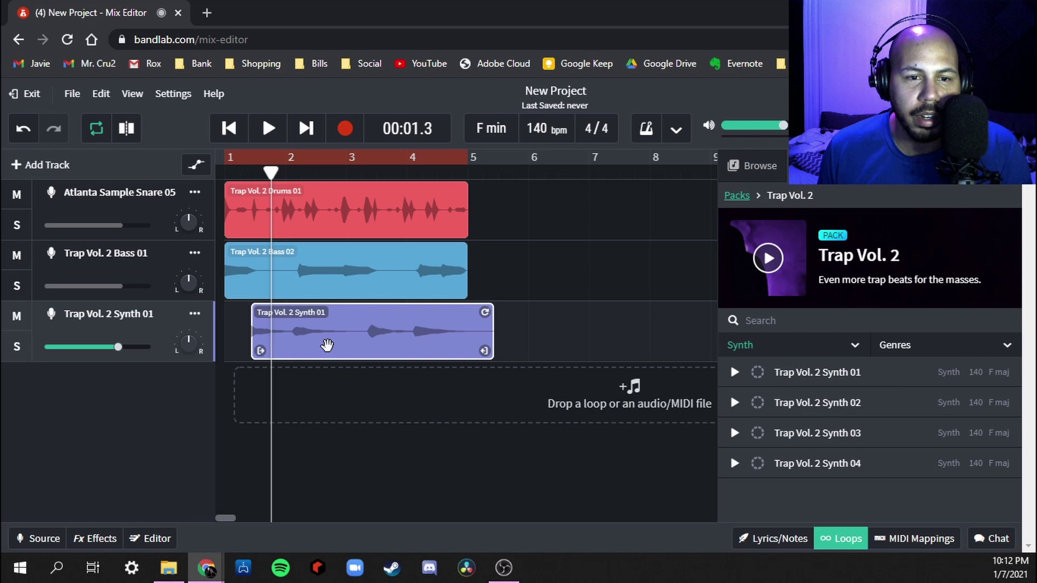
{"action": "left_click", "coordinate": [269, 130]}
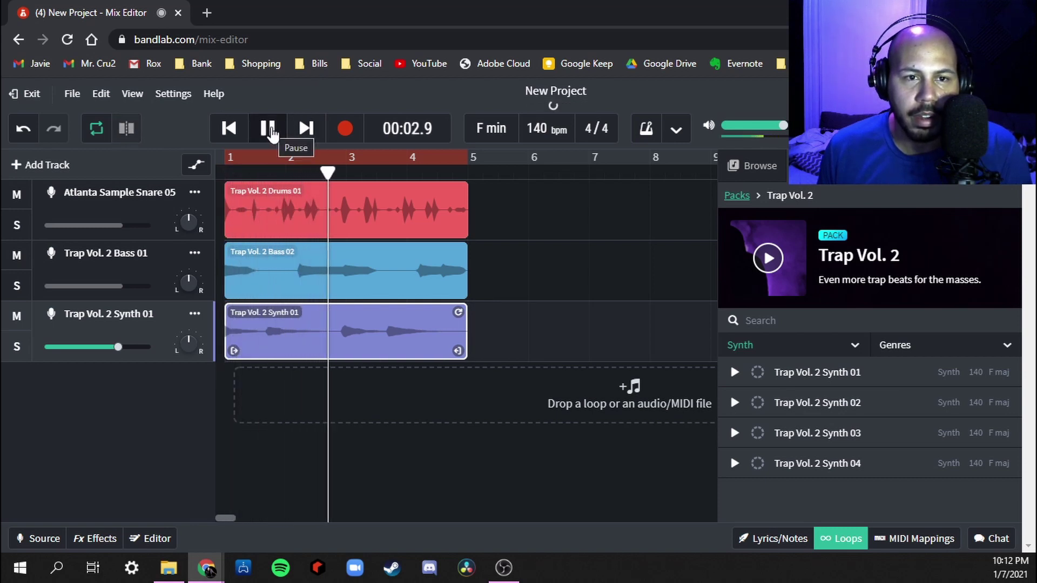
{"action": "left_click", "coordinate": [270, 130]}
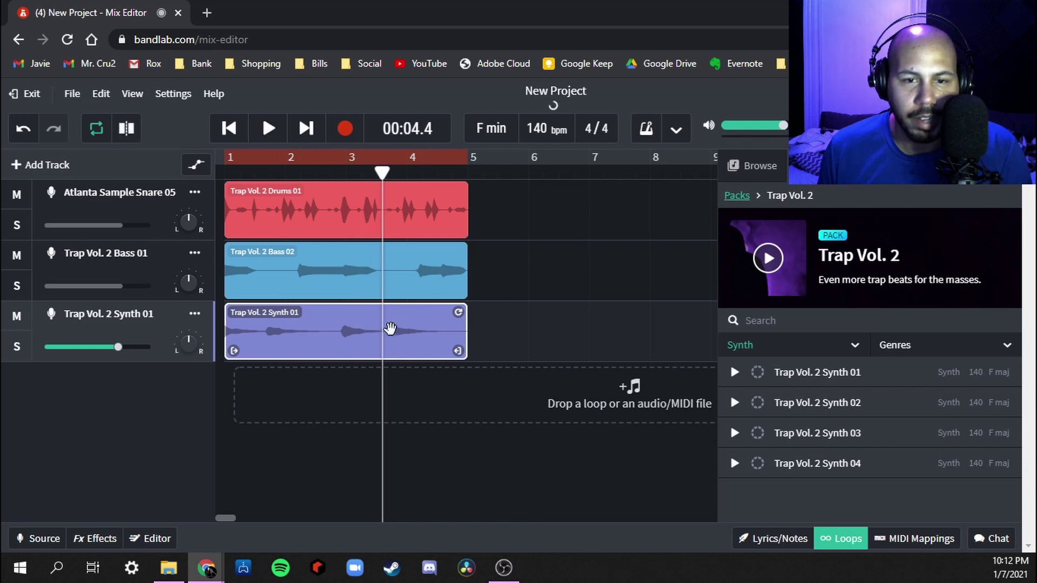
Step: Replace Synth 01 with Trap Vol. 2 Synth 02 and play the mix
{"action": "key", "text": "Delete"}
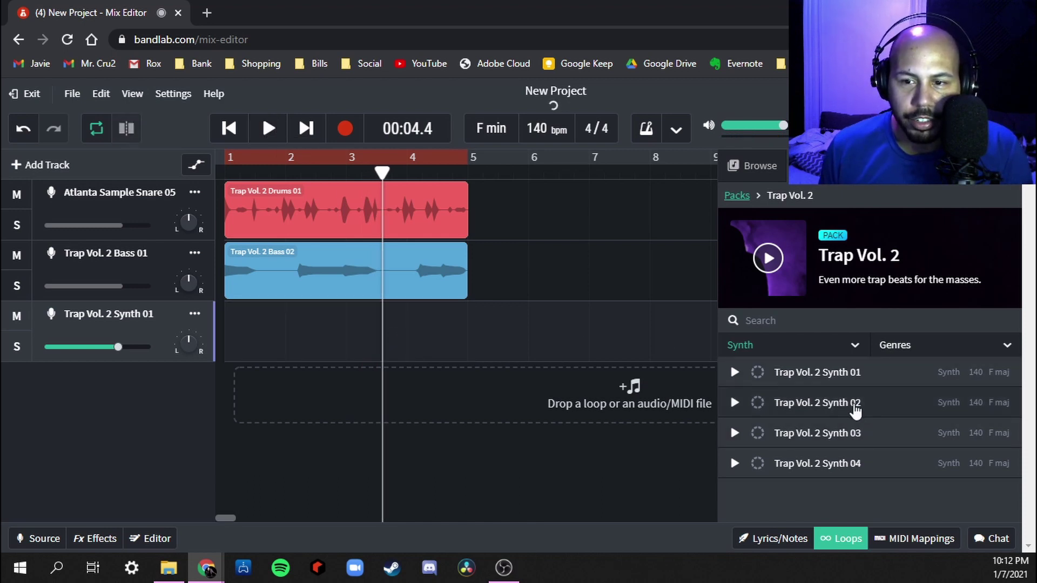
{"action": "left_click_drag", "start_coordinate": [789, 410], "coordinate": [257, 327]}
{"action": "left_click", "coordinate": [269, 130]}
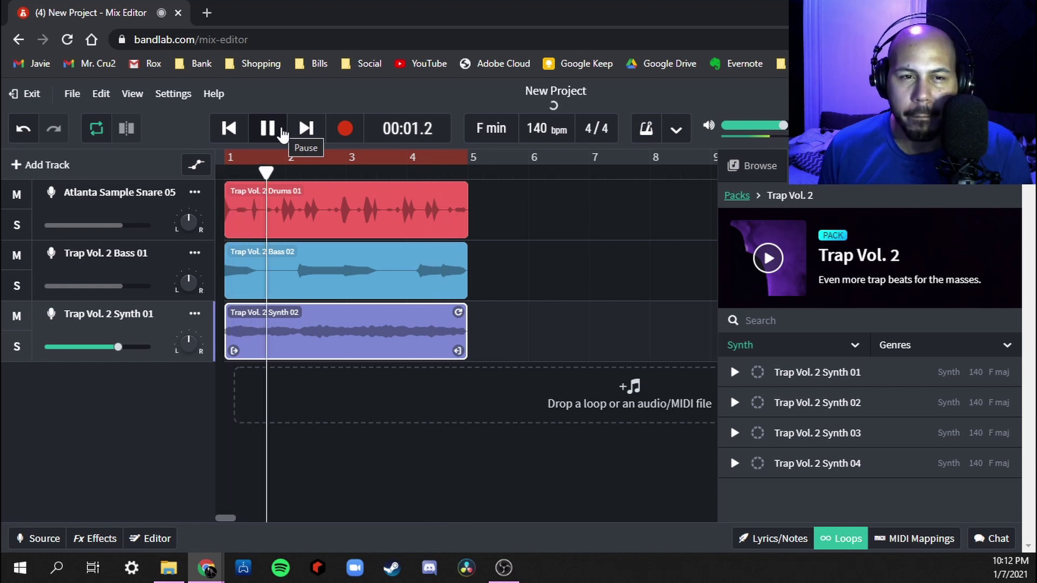
{"action": "left_click", "coordinate": [281, 135]}
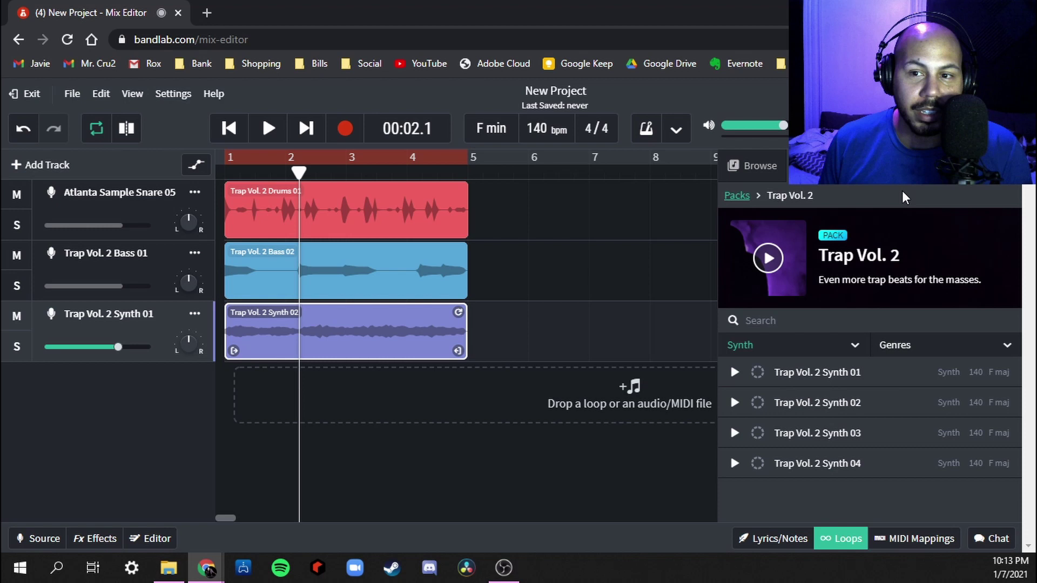
Step: Search the whole loop library for 'beat'
{"action": "left_click", "coordinate": [883, 186]}
{"action": "scroll", "coordinate": [815, 329], "scroll_direction": "down", "scroll_amount": 10}
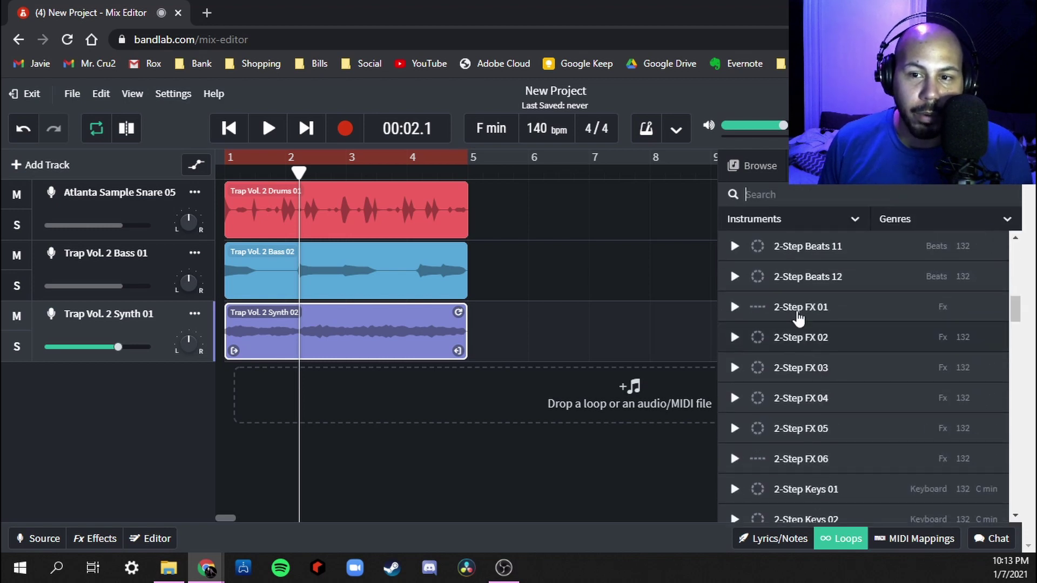
{"action": "left_click", "coordinate": [794, 196]}
{"action": "type", "text": "beat"}
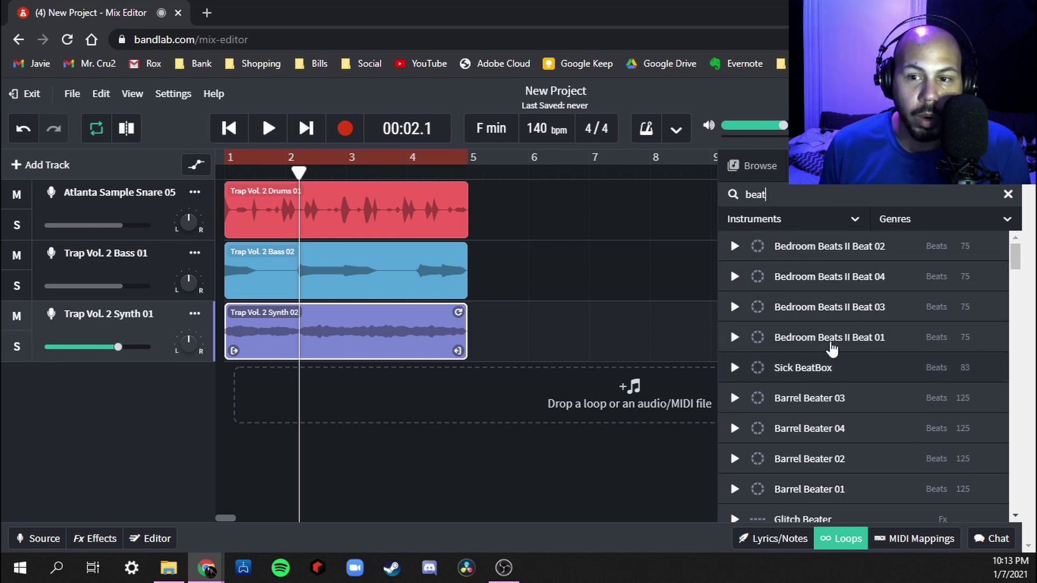
Step: Put Bedroom Beats II Beat 01 on a fourth track, loop it to bar 5, and play
{"action": "left_click_drag", "start_coordinate": [791, 344], "coordinate": [245, 408]}
{"action": "left_click_drag", "start_coordinate": [543, 211], "coordinate": [248, 215]}
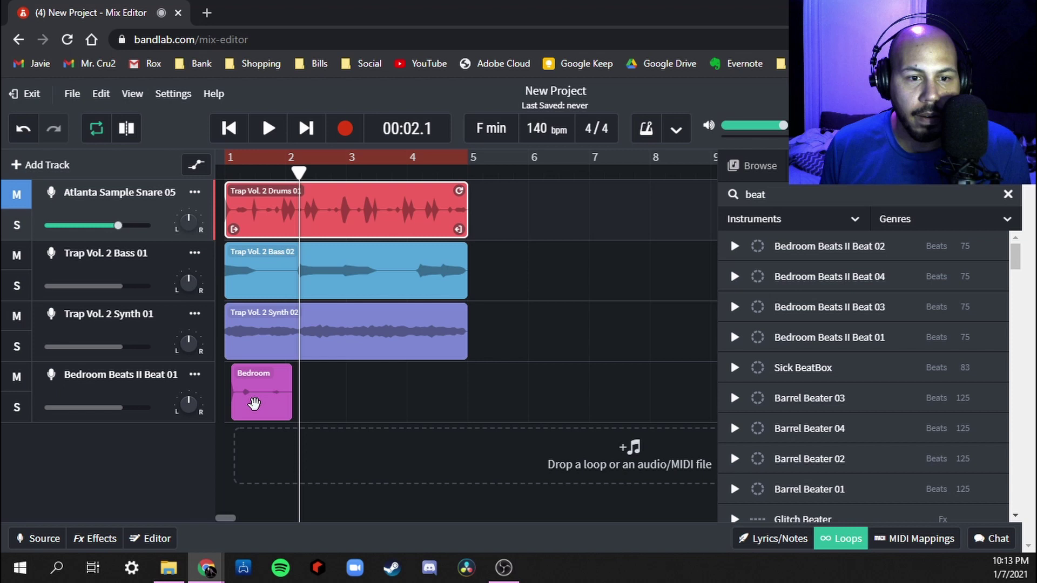
{"action": "left_click_drag", "start_coordinate": [287, 397], "coordinate": [467, 373]}
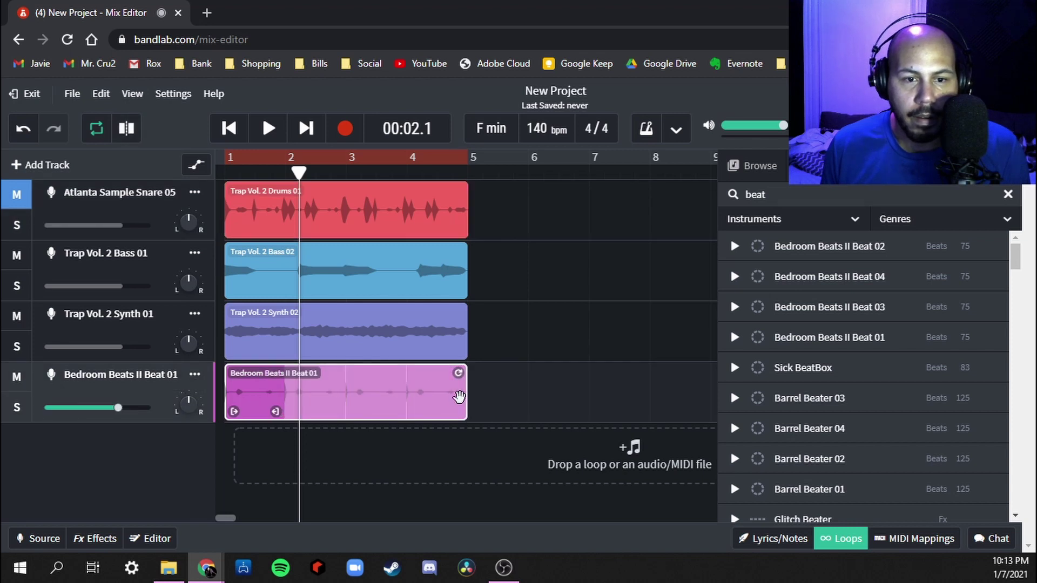
{"action": "key", "text": "space"}
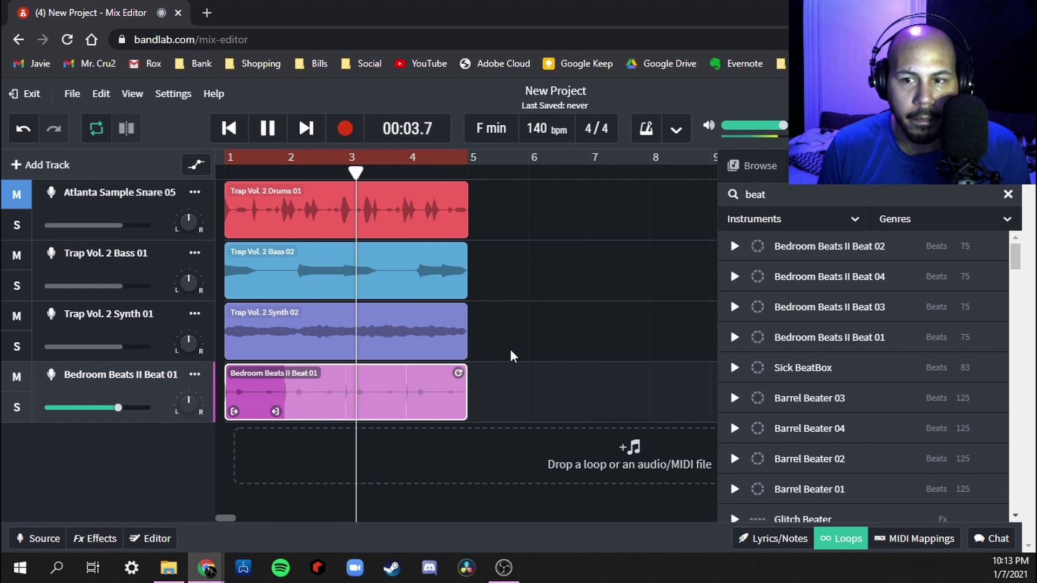
{"action": "key", "text": "space"}
{"action": "left_click", "coordinate": [518, 327]}
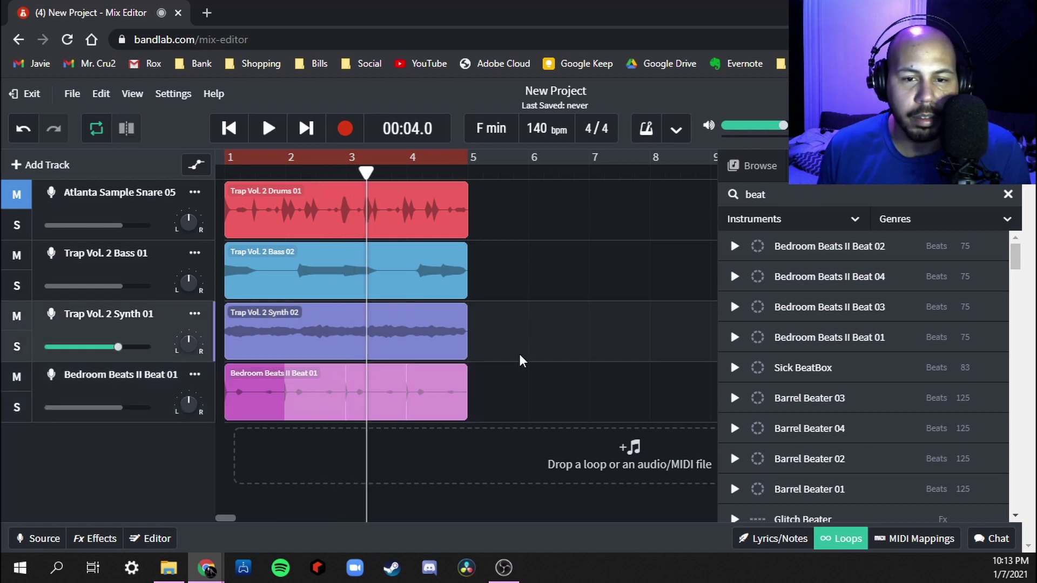